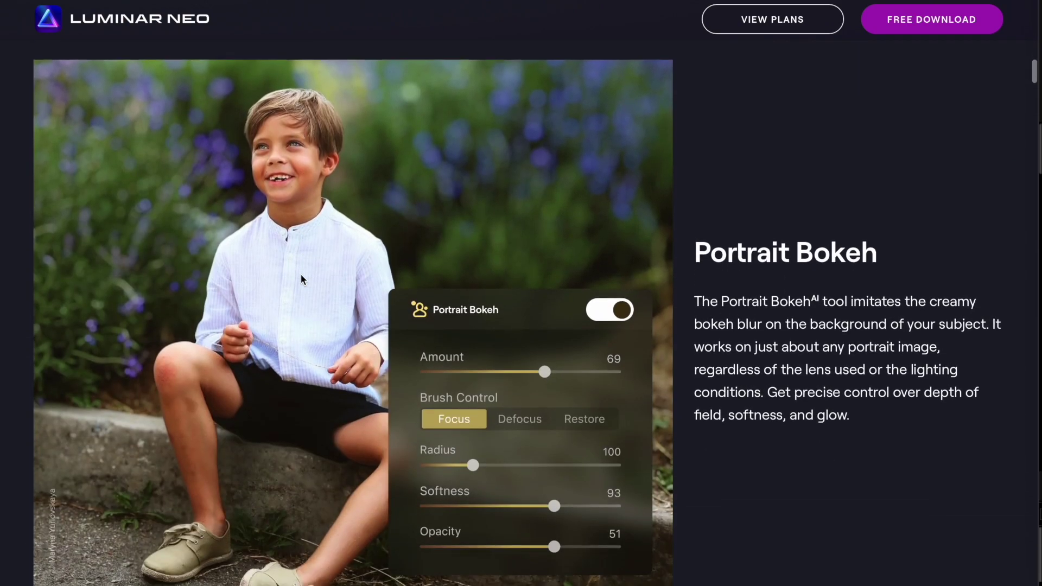
Look over the Luminar Neo product page and the Relight page among its features
scroll(301, 274, up, 20)
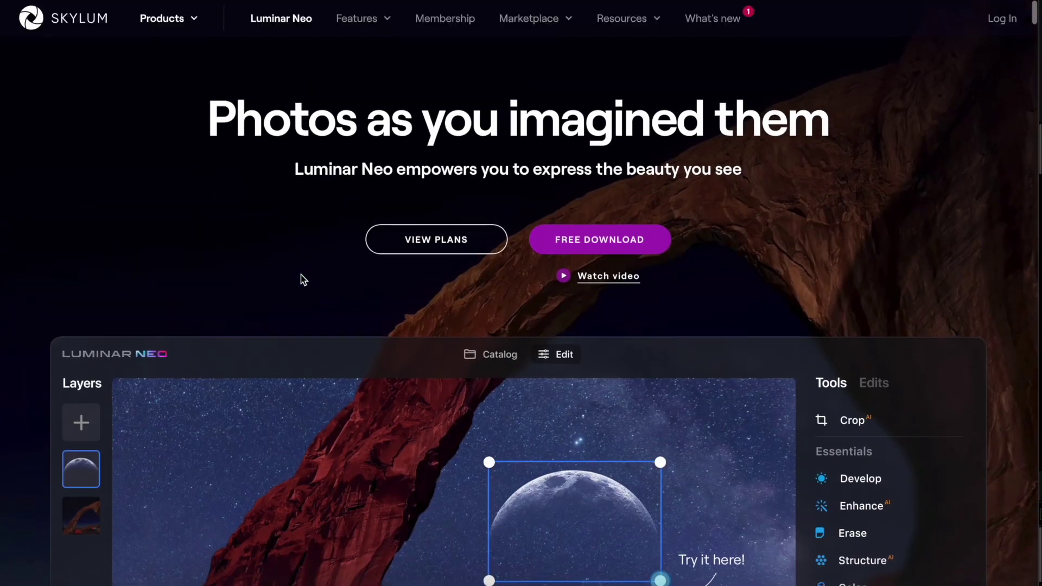
mouse_move(356, 36)
click(358, 94)
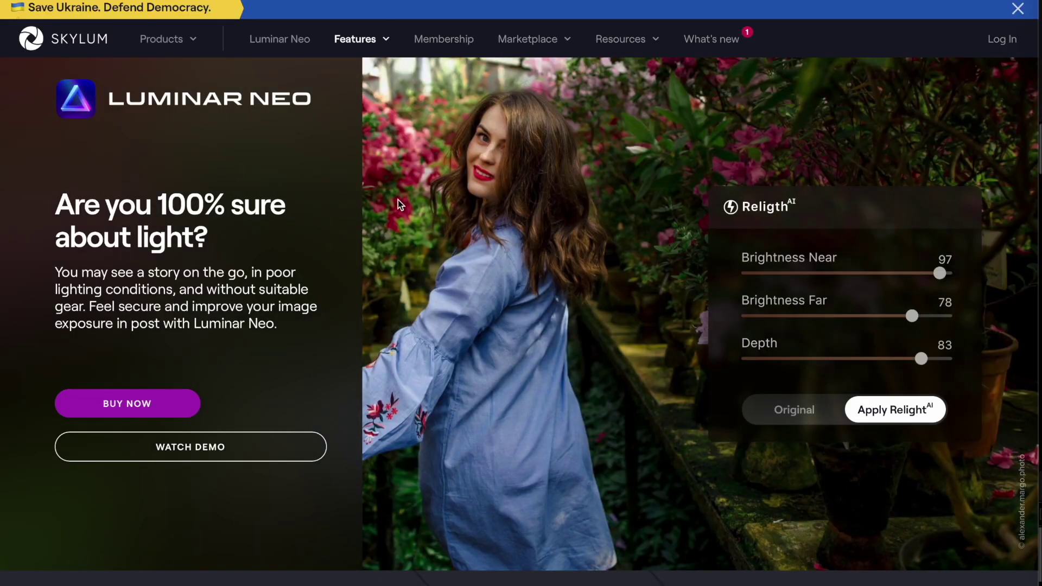
scroll(423, 334, down, 5)
scroll(423, 339, down, 6)
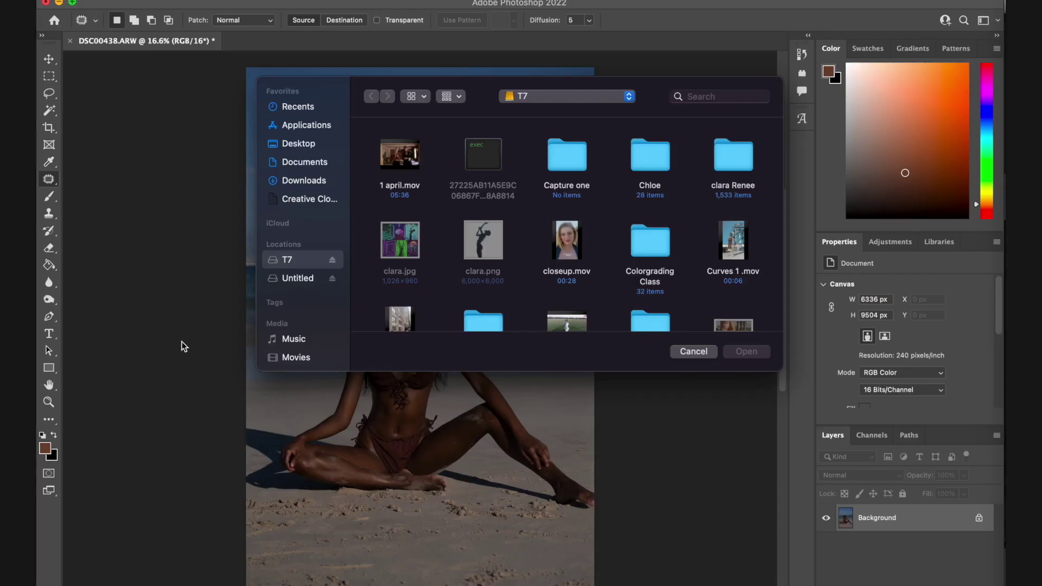
Switch to Photoshop, dismiss the file-open dialog and send the beach portrait DSC00438.ARW to the Luminar Neo filter
key(Escape)
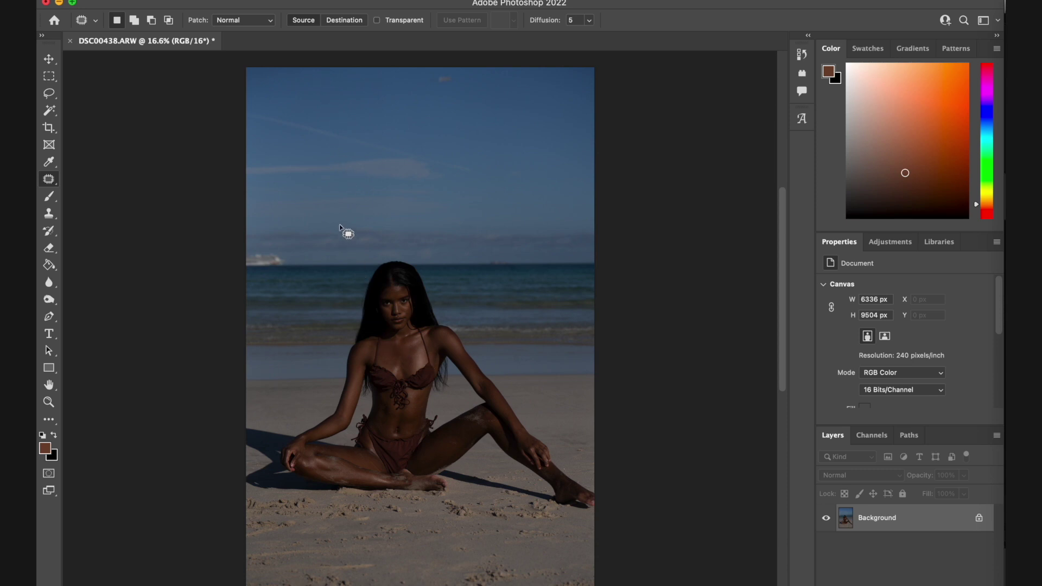
click(342, 0)
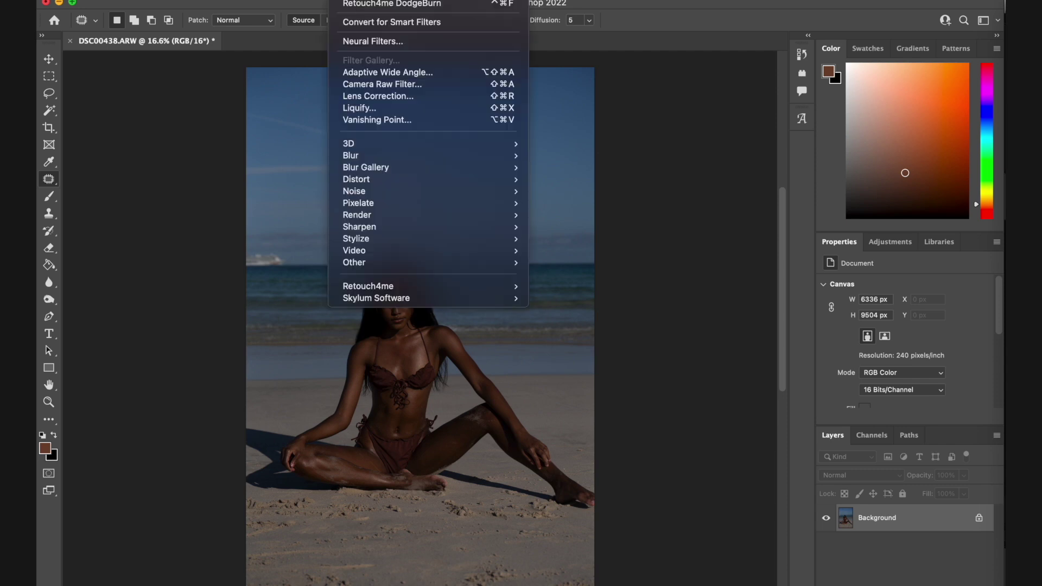
mouse_move(399, 298)
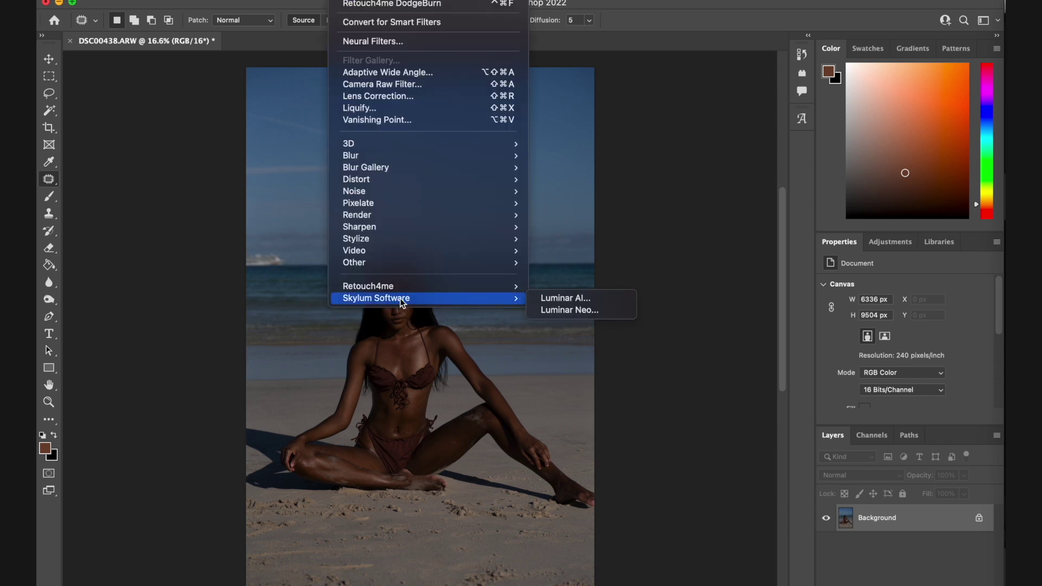
click(571, 312)
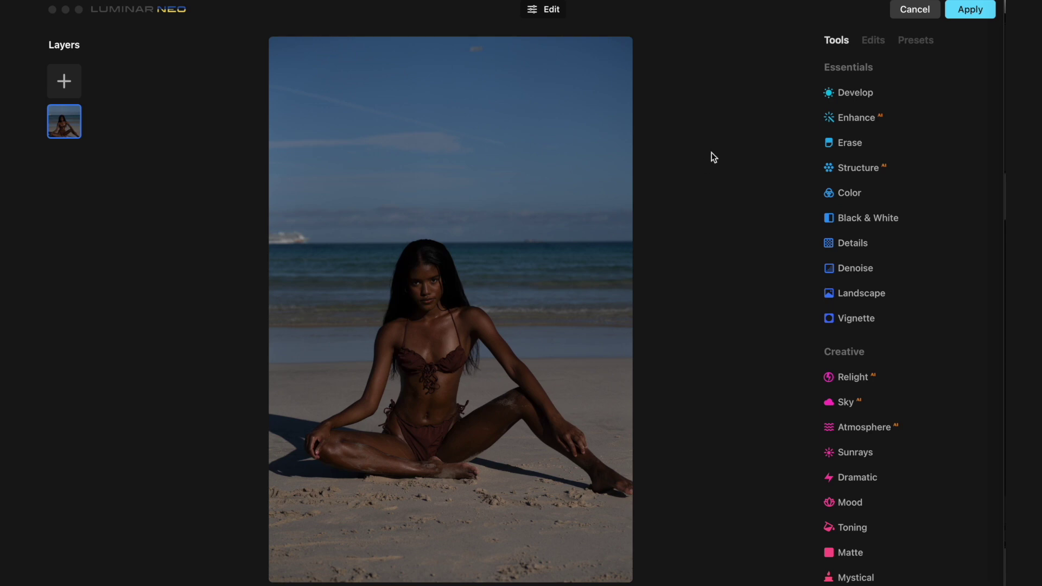
In the Develop light settings, set Exposure to 1.14, Smart Contrast to 12, Highlights to -36 and Shadows to 100
click(855, 95)
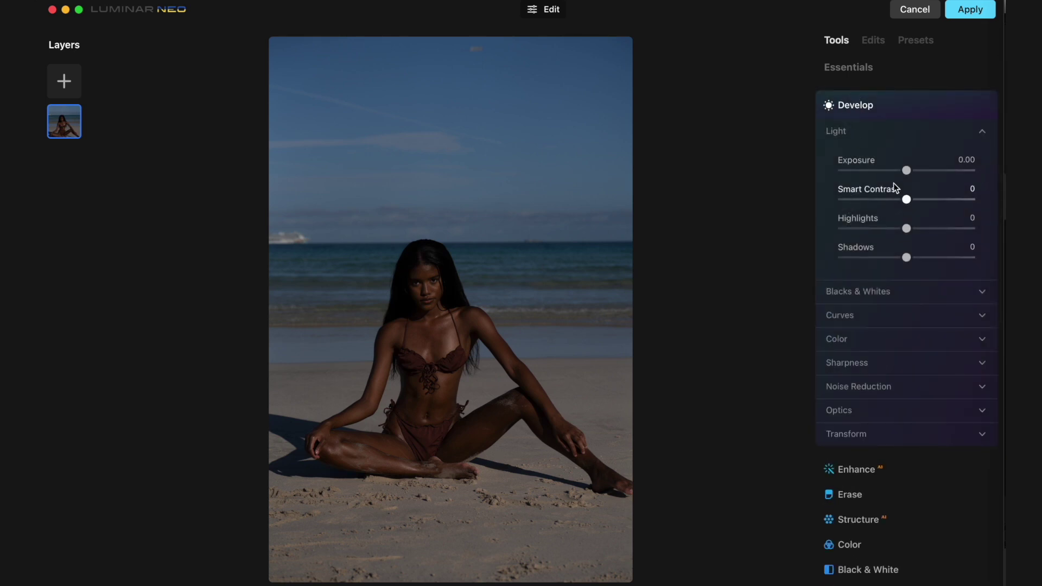
drag(907, 172, 920, 171)
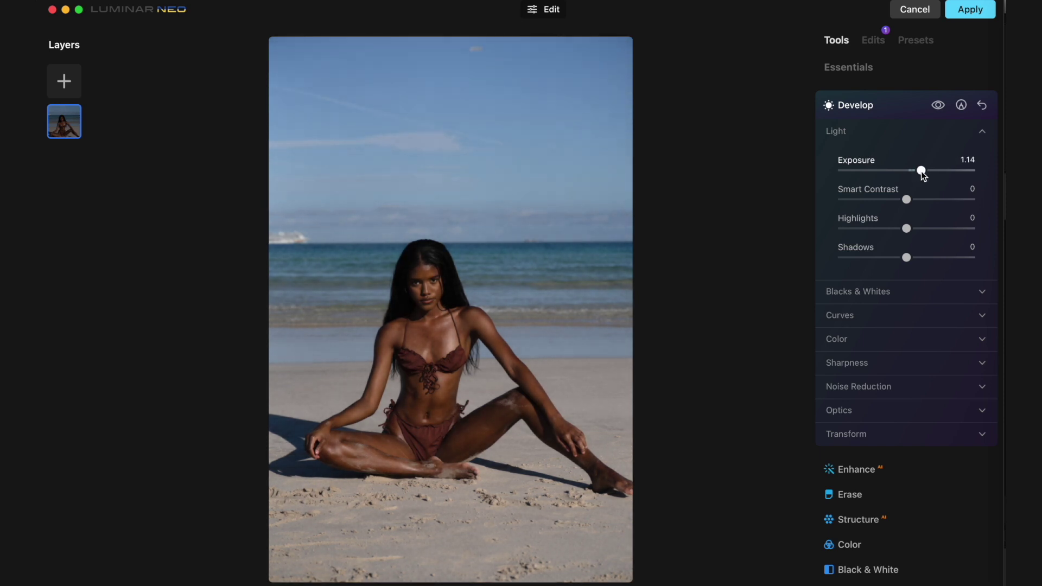
scroll(921, 171, down, 2)
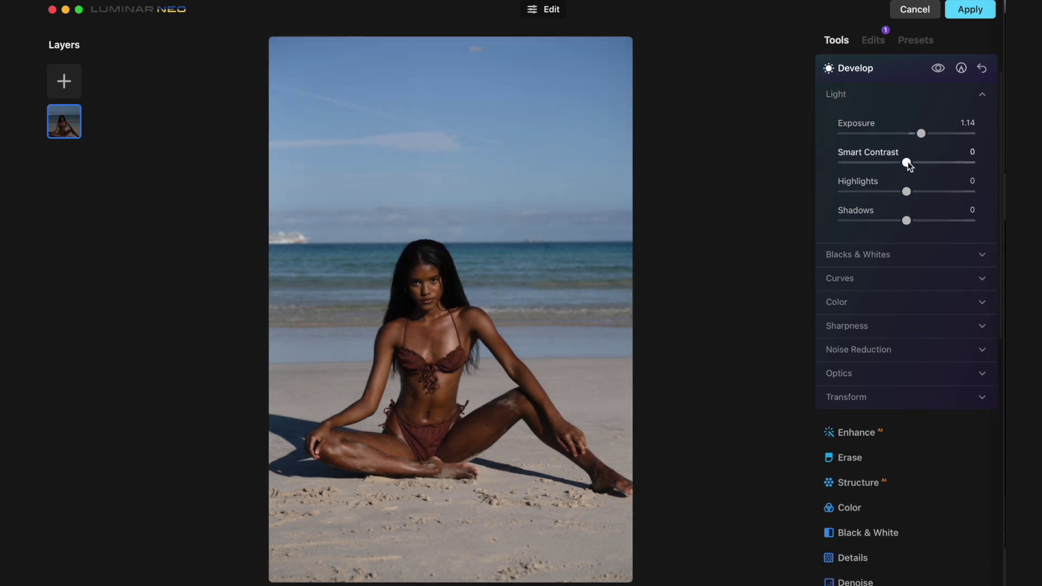
drag(908, 163, 965, 215)
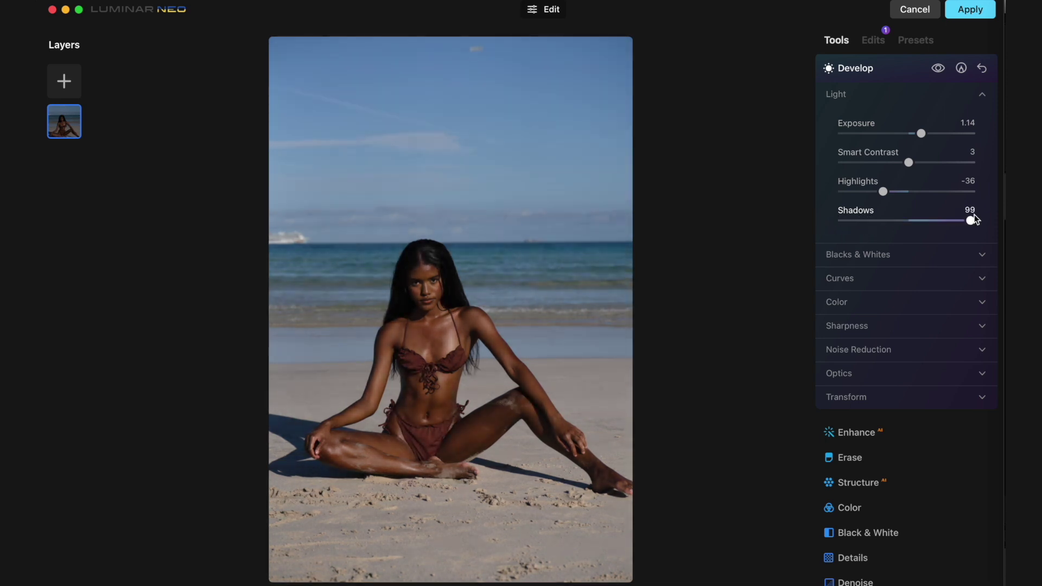
drag(979, 220, 980, 220)
drag(911, 160, 917, 163)
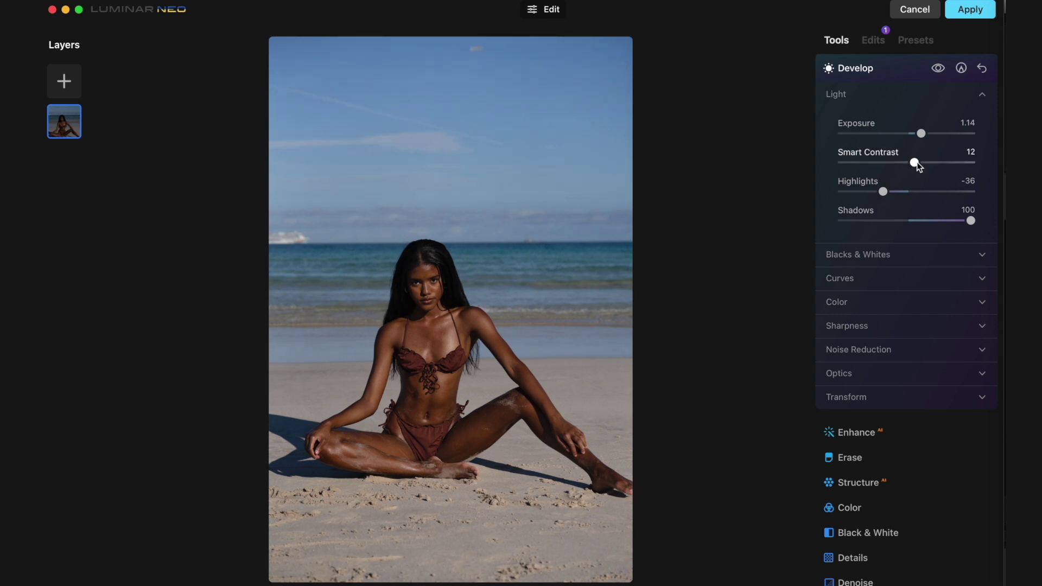
Compare the photo before and after the light adjustments
key(backslash)
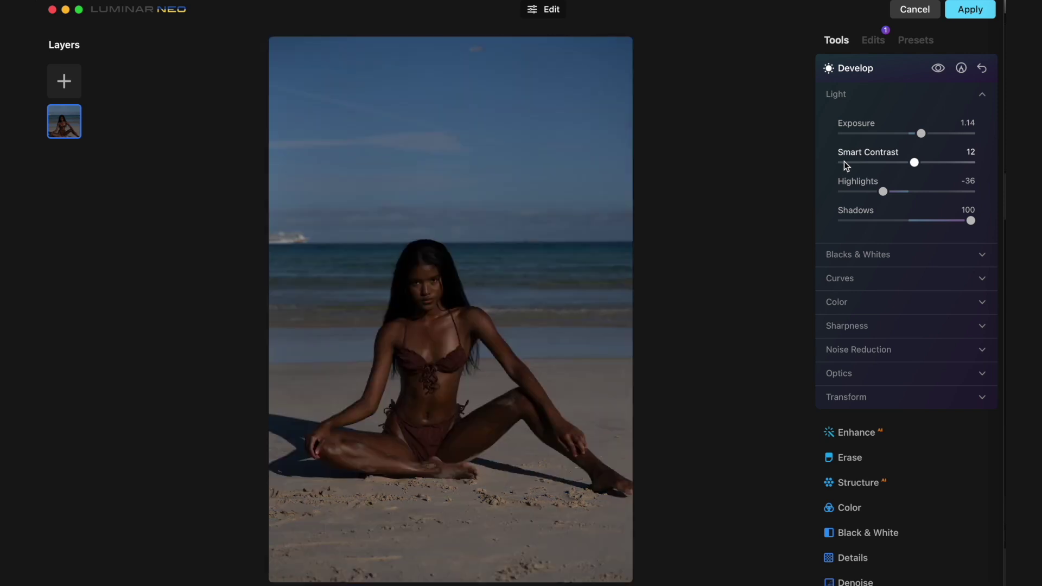
key(backslash)
key(backslash)
key(backslash)
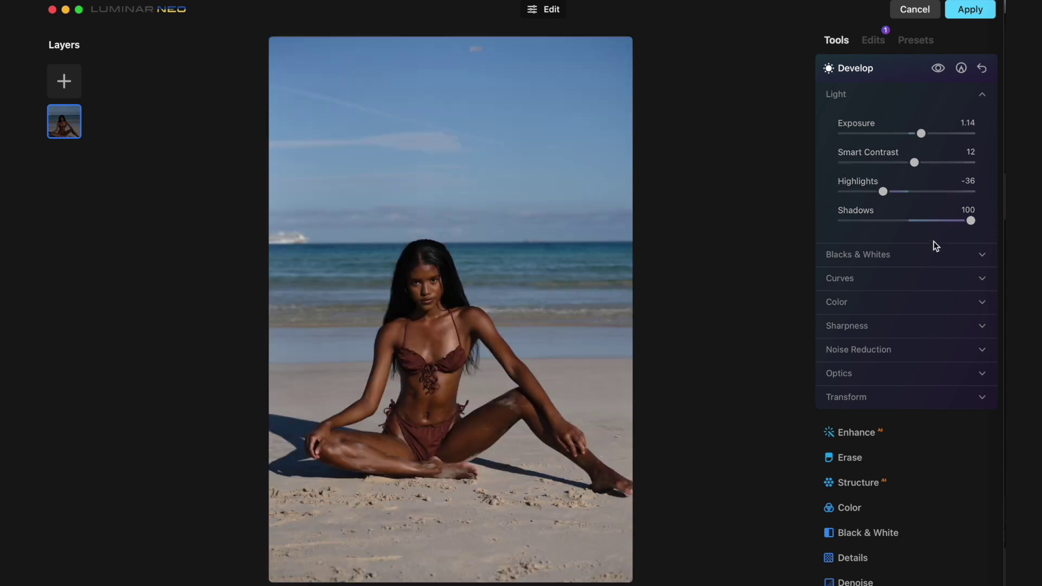
Set the white balance Temperature to 1 in the Develop color settings
scroll(936, 249, up, 2)
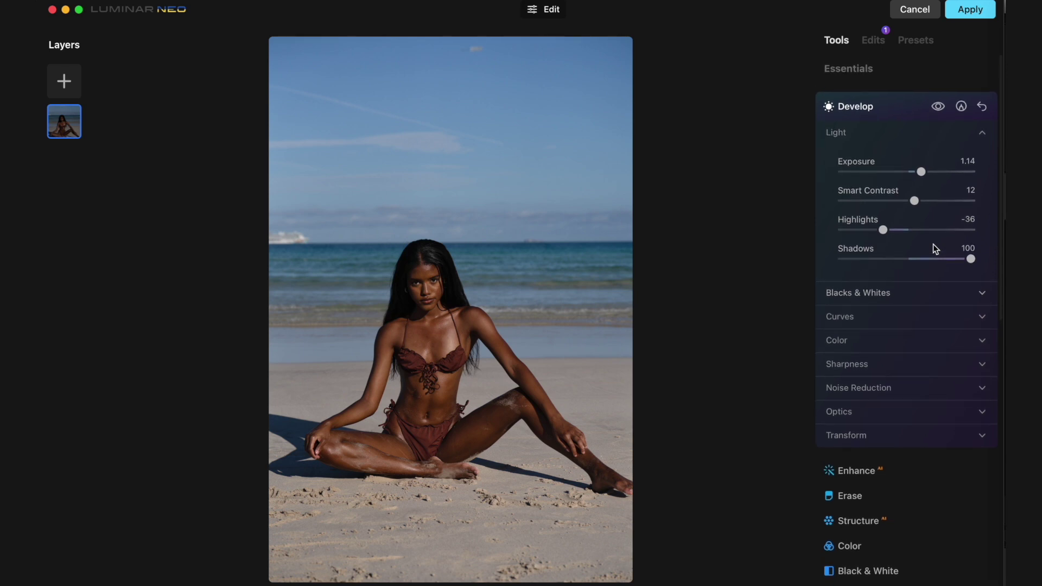
scroll(936, 249, down, 2)
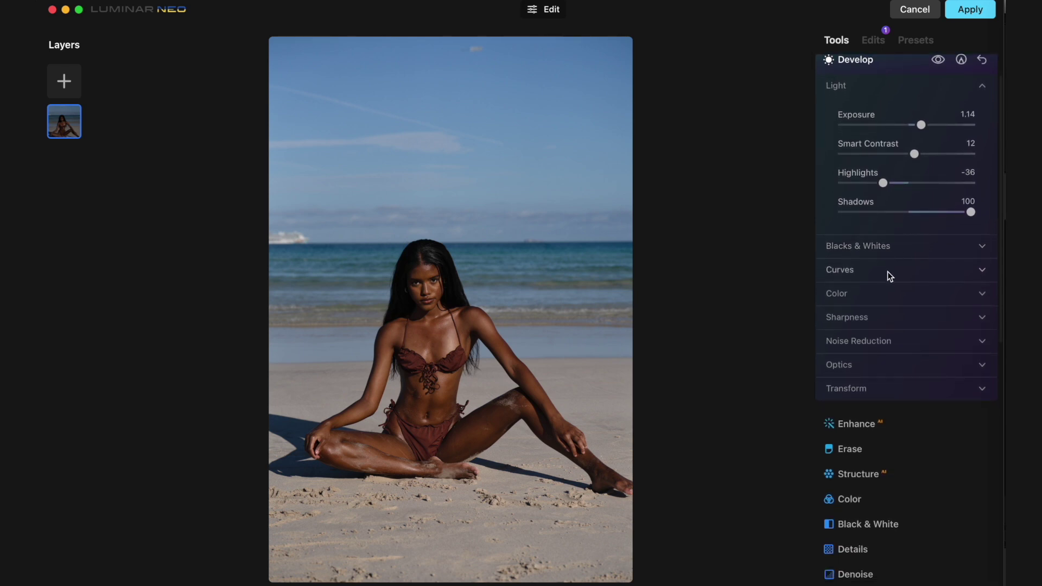
click(895, 294)
scroll(896, 305, down, 3)
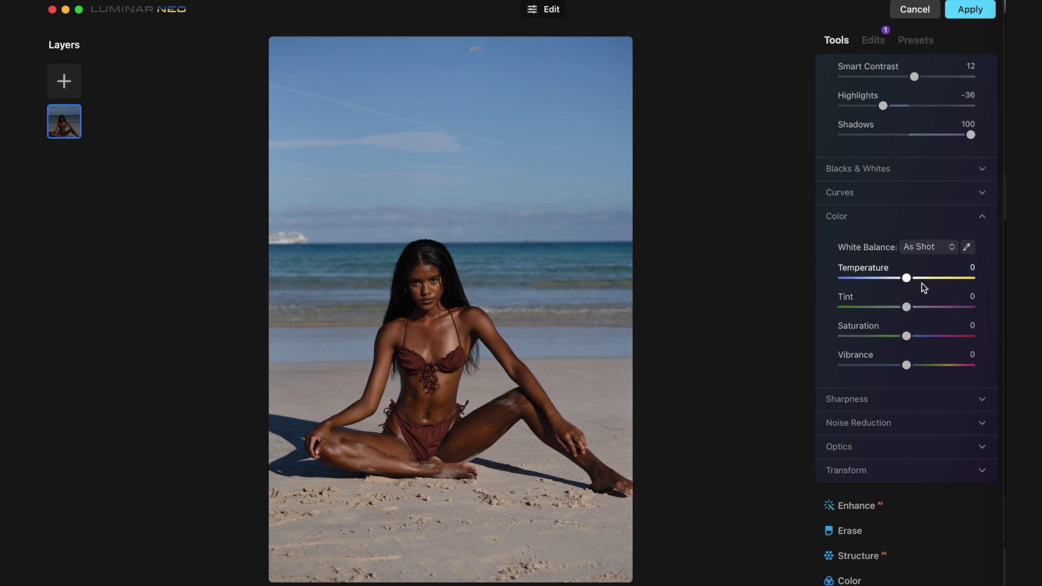
drag(911, 278, 909, 280)
Set Lens Distortion to 2 in the Develop optics settings
scroll(909, 313, down, 5)
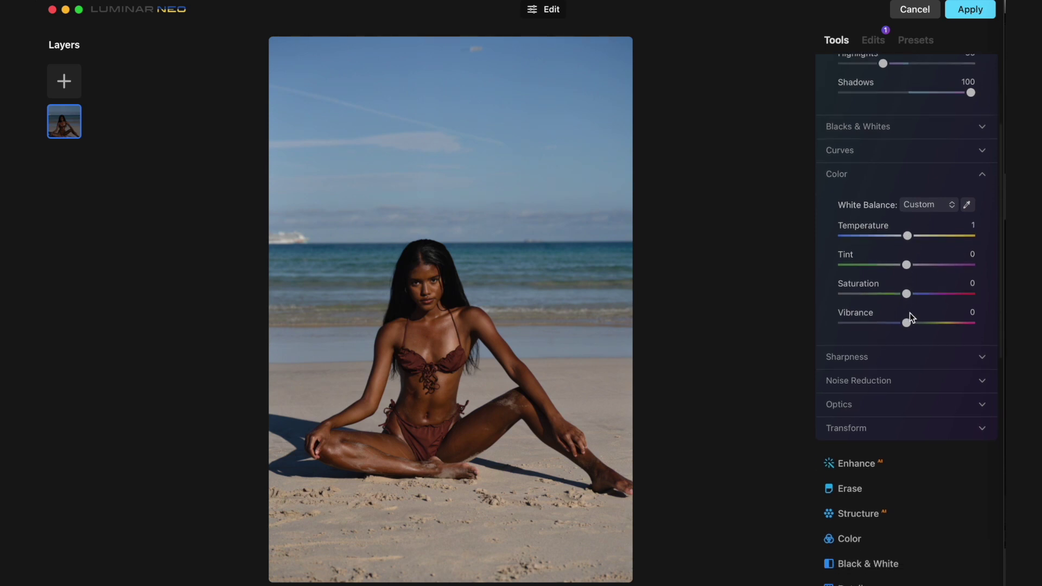
scroll(911, 317, down, 2)
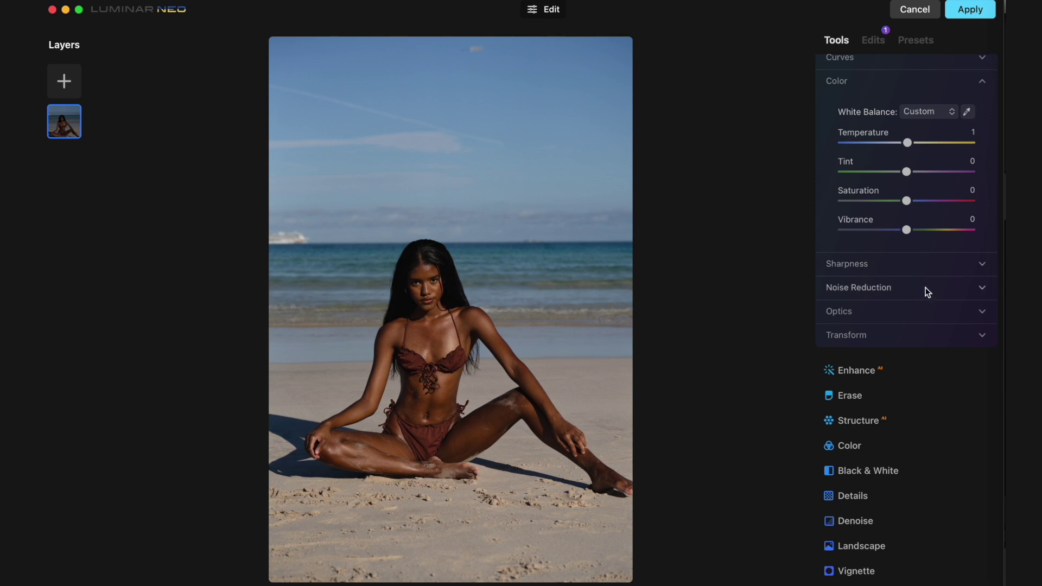
click(884, 313)
scroll(884, 312, up, 3)
scroll(883, 312, down, 2)
scroll(884, 313, down, 4)
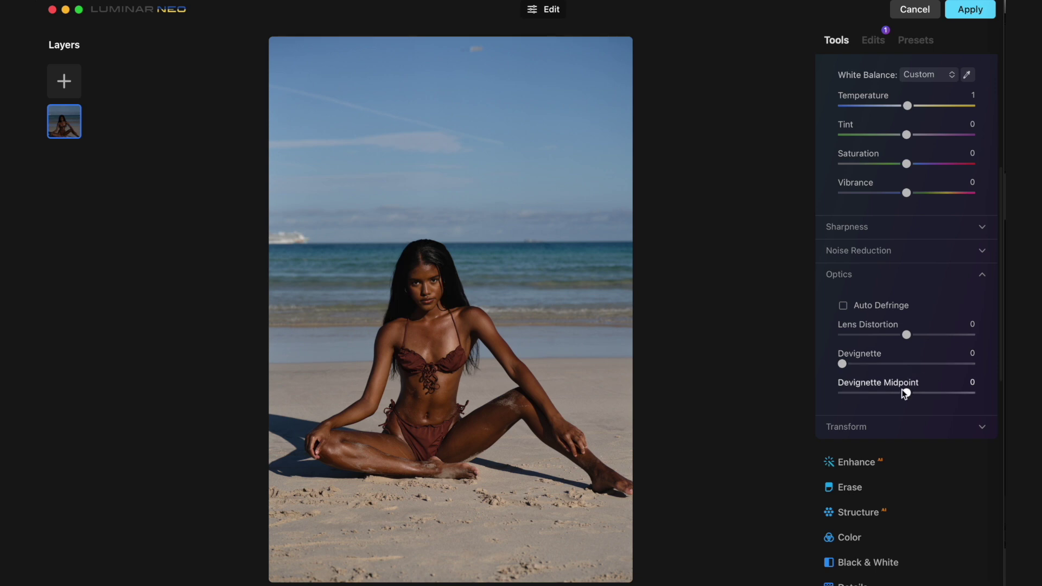
mouse_move(908, 333)
mouse_down()
mouse_move(962, 331)
mouse_move(868, 333)
mouse_move(910, 334)
mouse_up()
Examine the Develop transform settings and the Enhance tool's settings
scroll(907, 393, down, 3)
click(889, 351)
scroll(884, 363, up, 3)
scroll(891, 432, down, 5)
scroll(888, 379, down, 4)
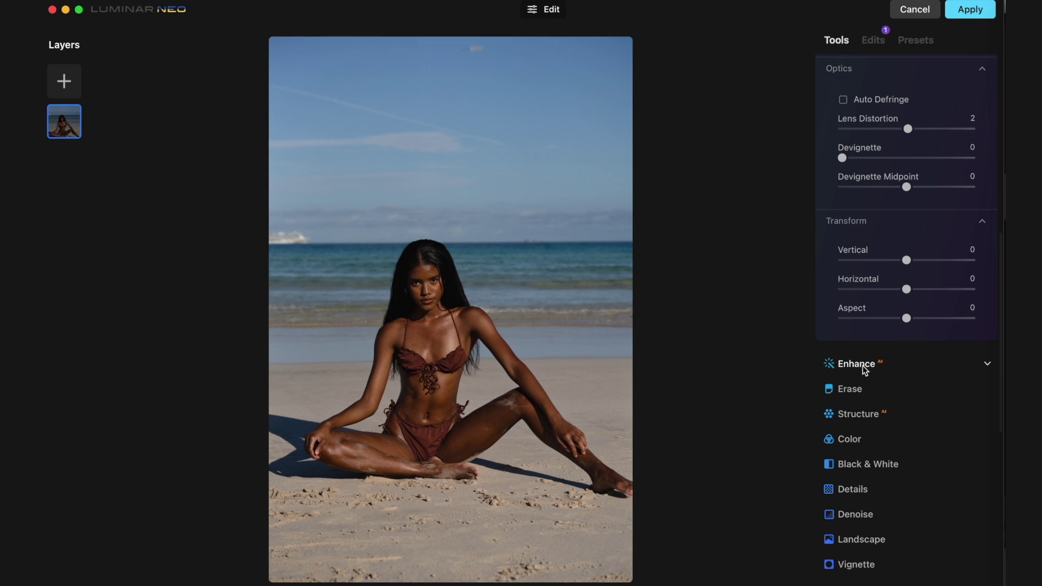
click(863, 365)
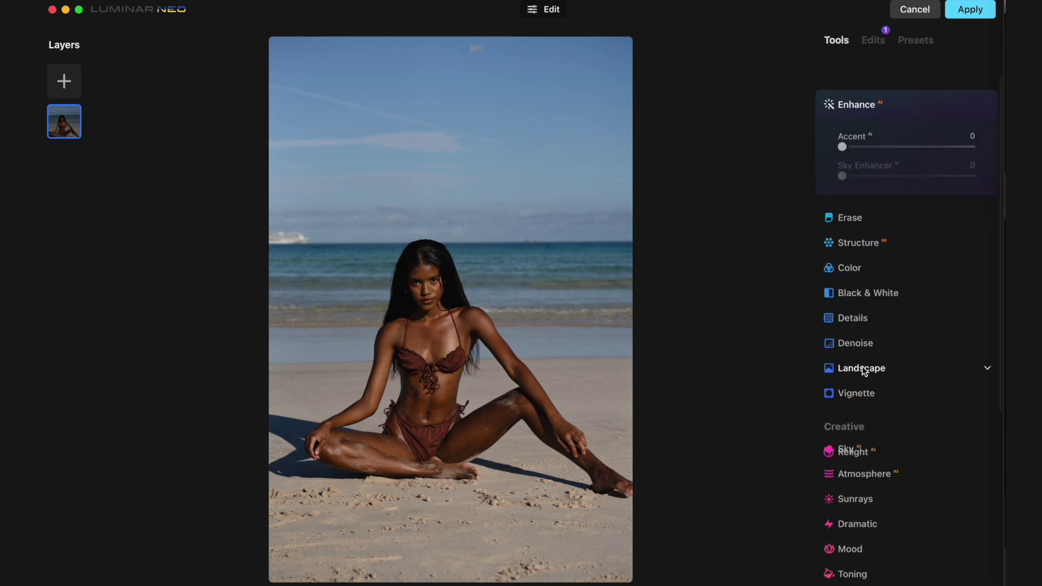
In the Color tool's HSL hue settings, set Orange to -2, Red to -4, Cyan to 1 and Blue to -9
click(862, 262)
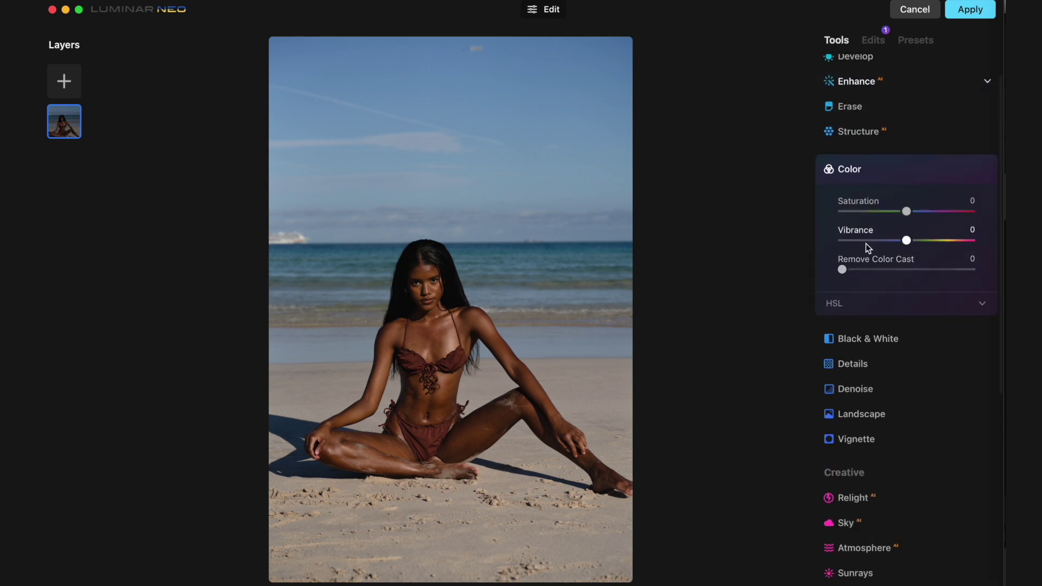
click(836, 305)
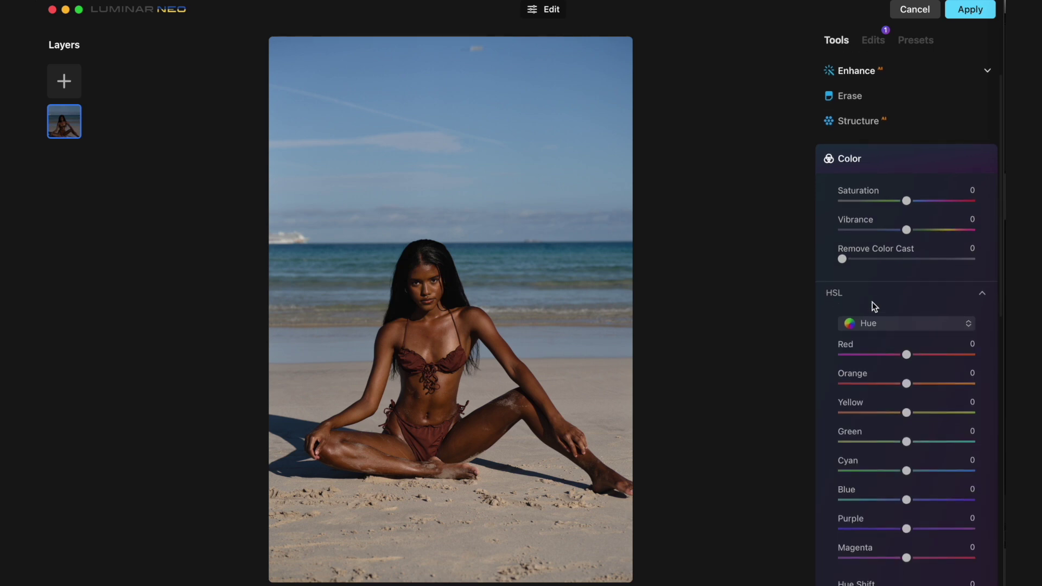
scroll(861, 212, down, 2)
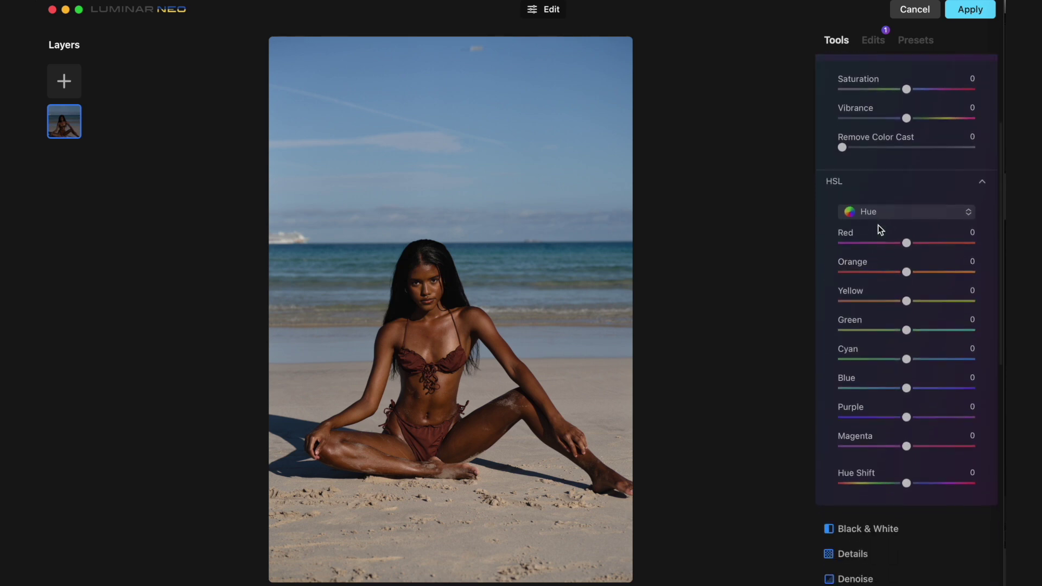
click(893, 210)
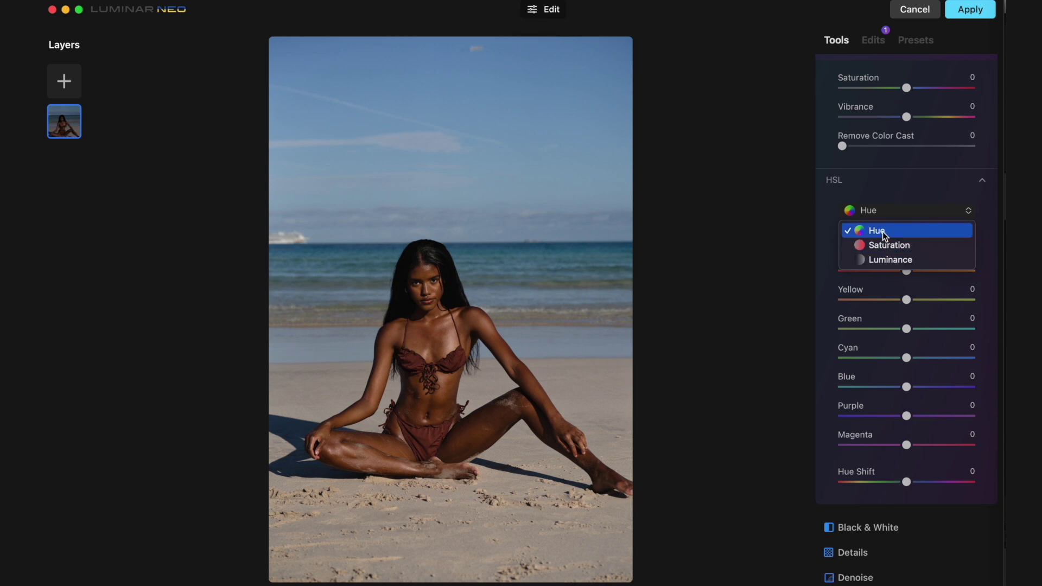
click(881, 233)
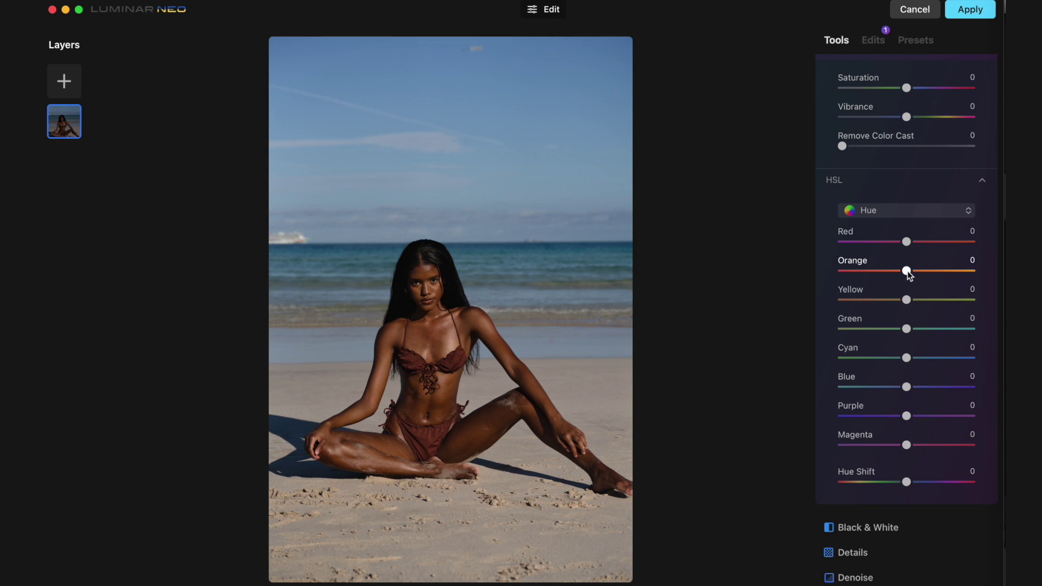
drag(910, 271, 908, 271)
drag(906, 271, 905, 271)
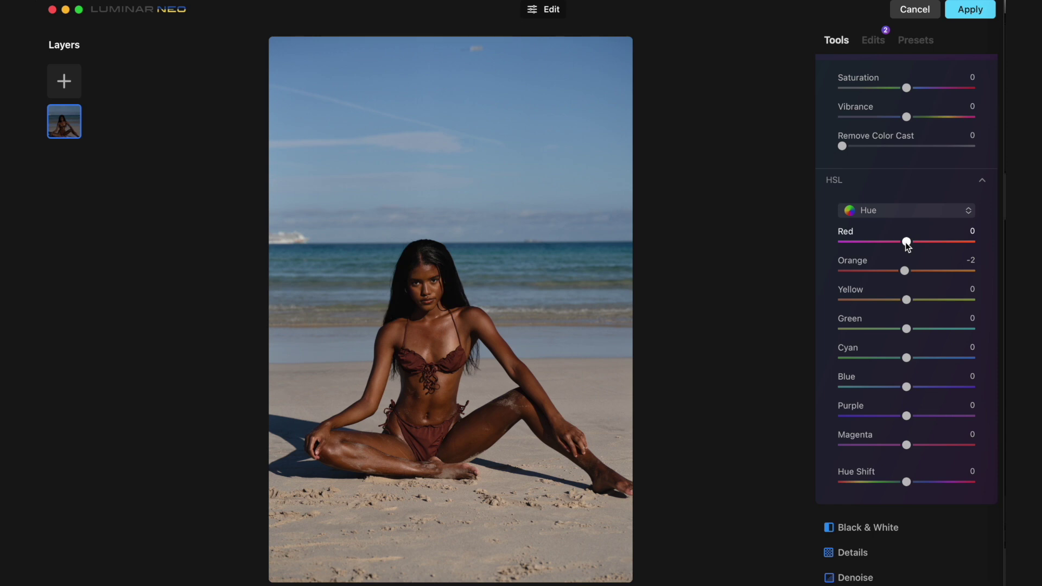
mouse_move(909, 242)
mouse_down()
mouse_move(938, 243)
mouse_move(856, 243)
mouse_move(943, 243)
mouse_move(884, 242)
mouse_move(926, 242)
mouse_move(904, 242)
mouse_up()
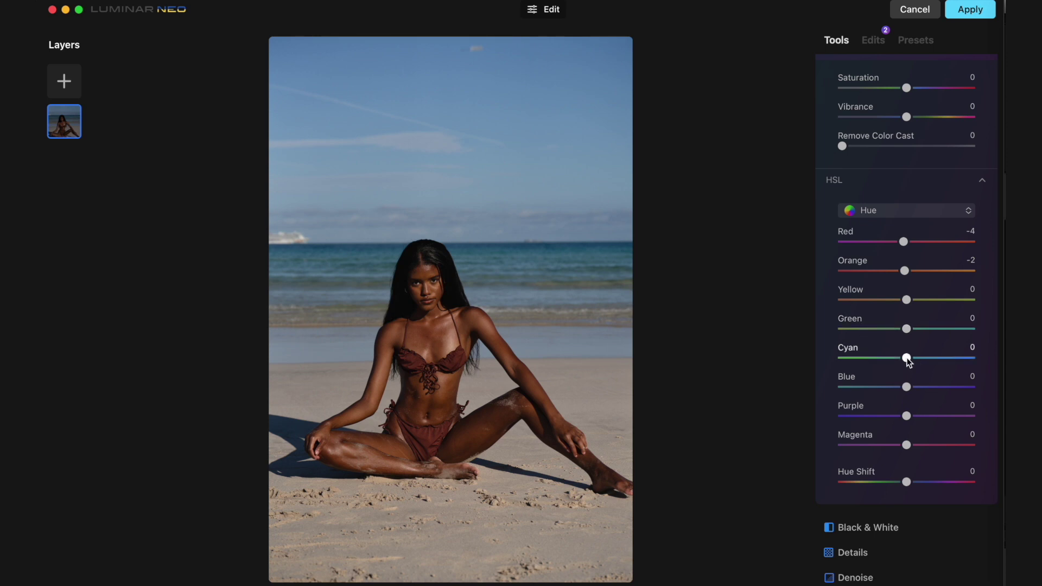
drag(907, 360, 853, 362)
drag(972, 359, 900, 387)
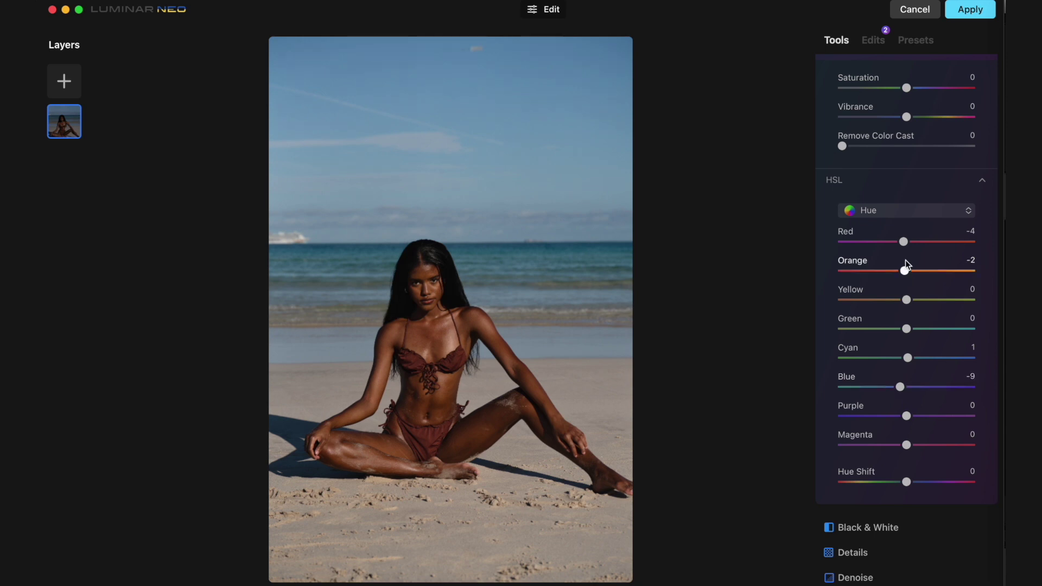
Switch HSL to Luminance and set Orange to -5, Red to -17 and Blue to 38
click(891, 210)
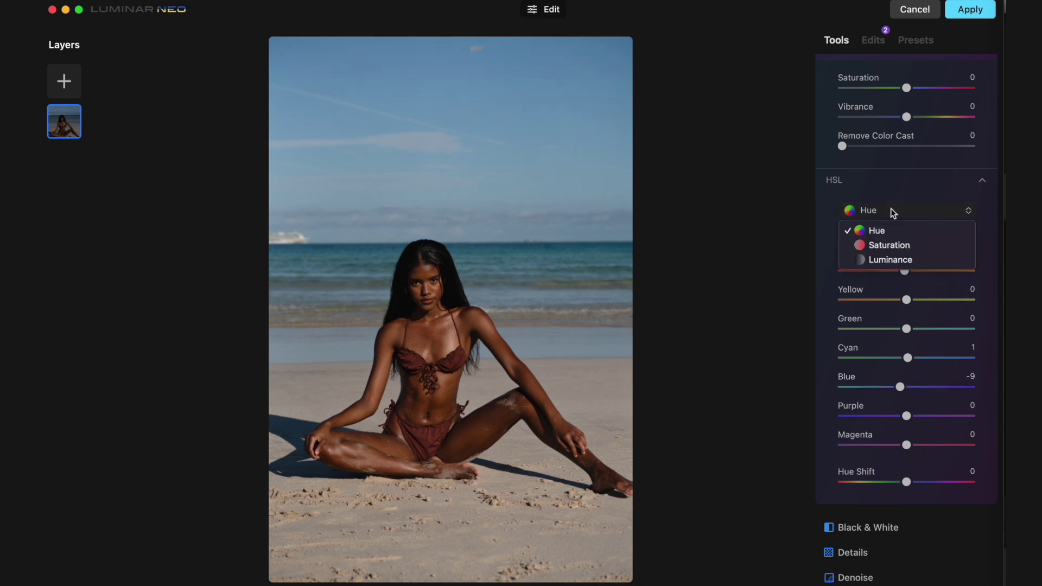
click(893, 260)
drag(902, 269, 897, 244)
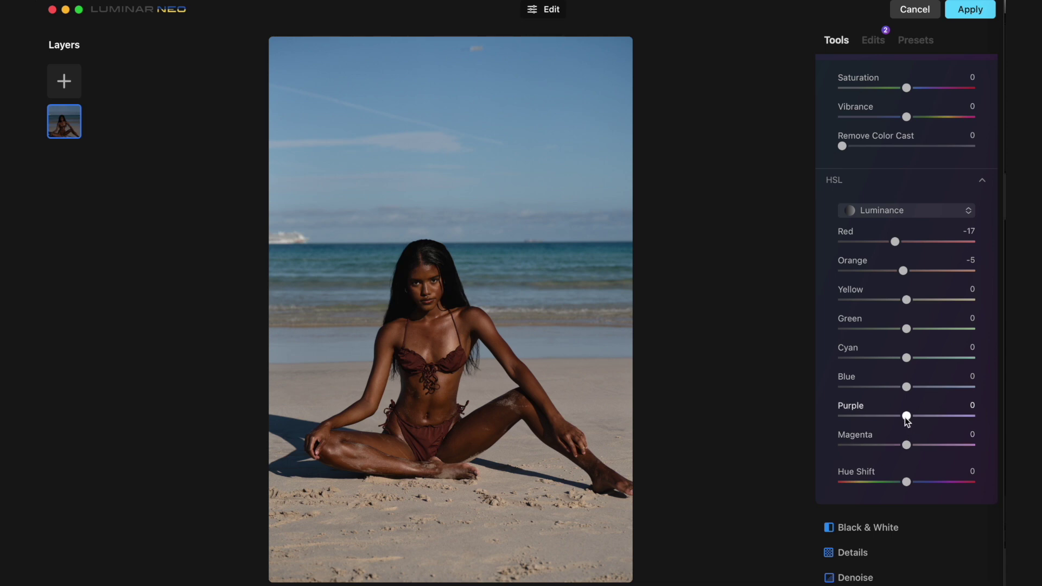
drag(905, 386, 932, 386)
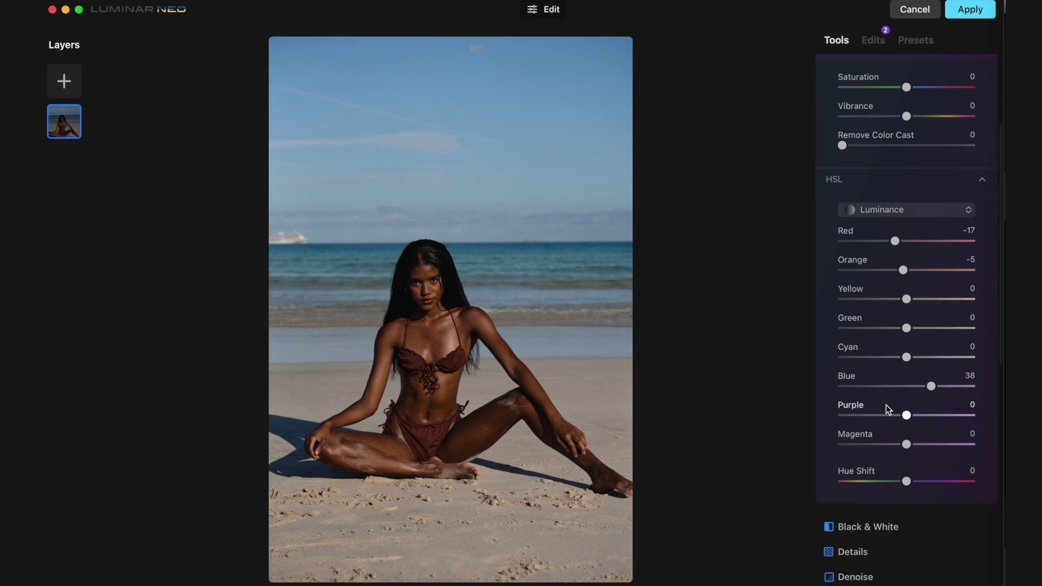
Replace the photo's sky with the Blue Sky 2 preset using the Sky AI tool, after trying Blue Sky 1
scroll(886, 407, down, 5)
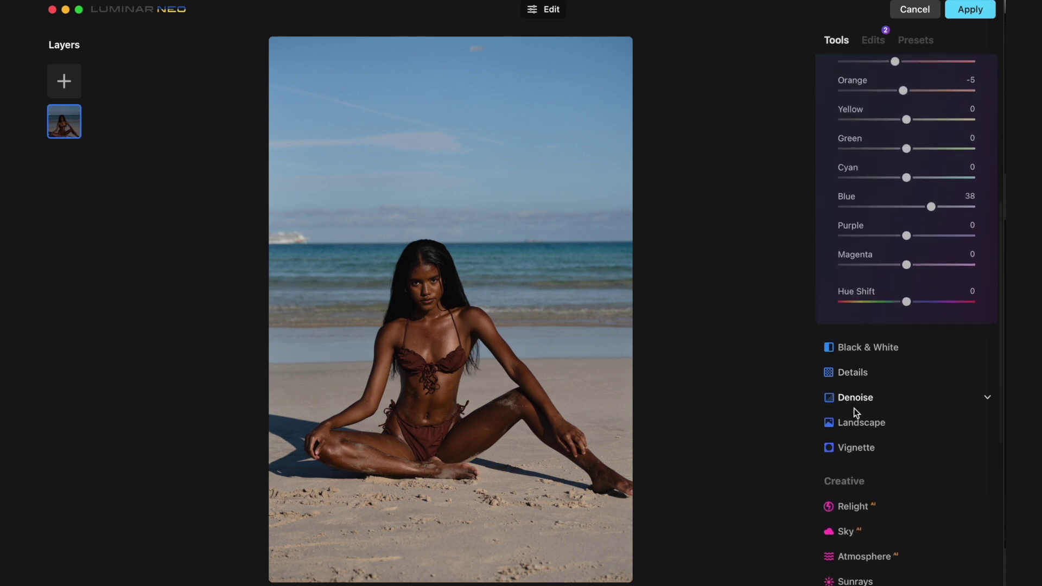
scroll(870, 454, down, 3)
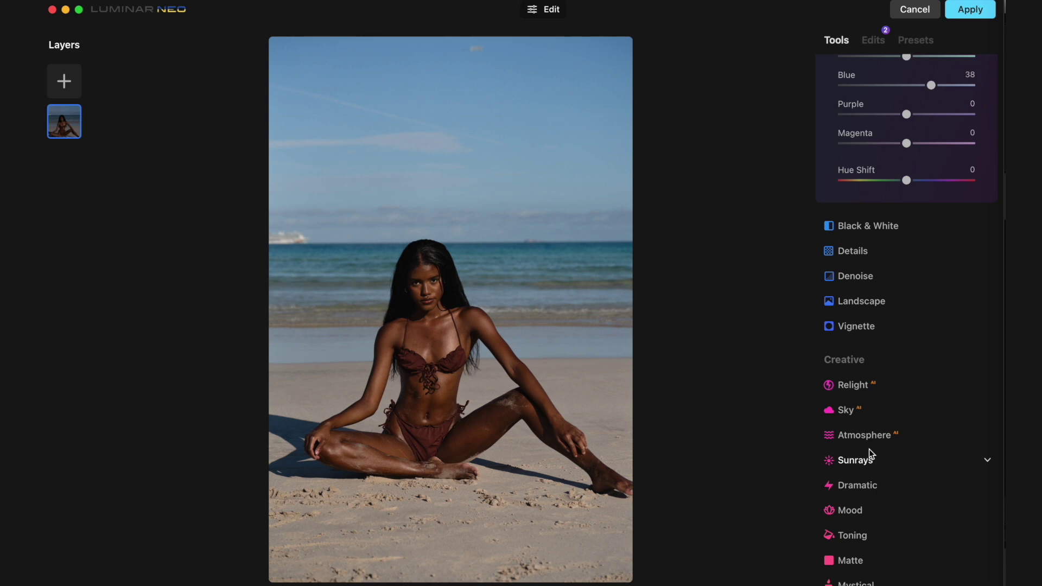
click(854, 408)
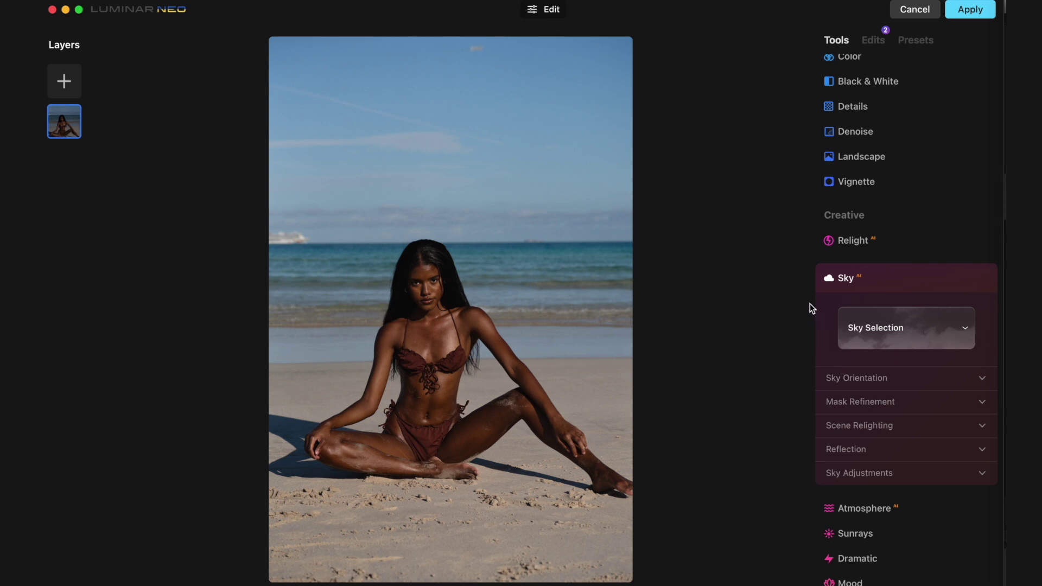
click(871, 332)
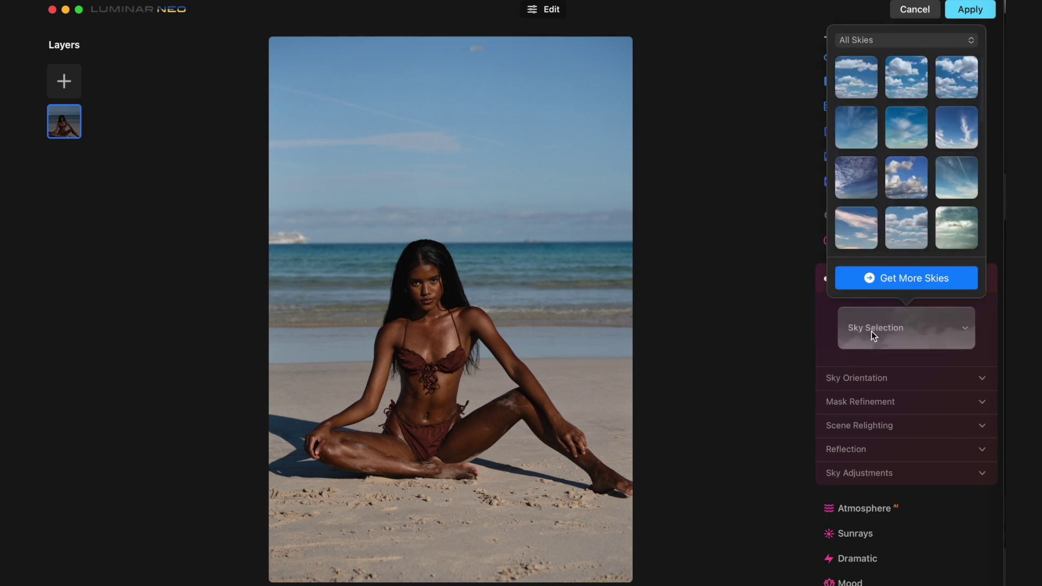
click(854, 80)
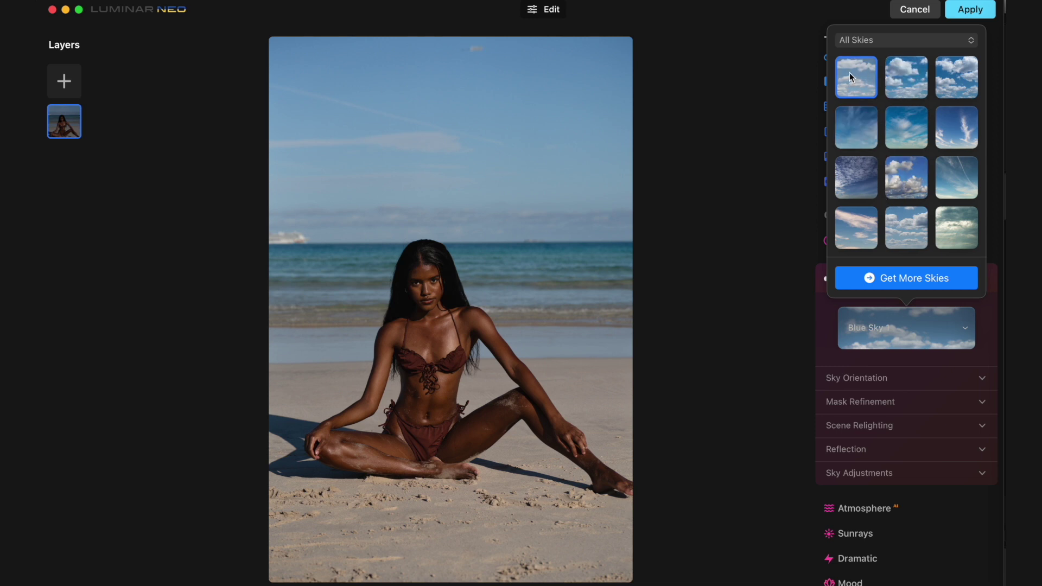
click(895, 76)
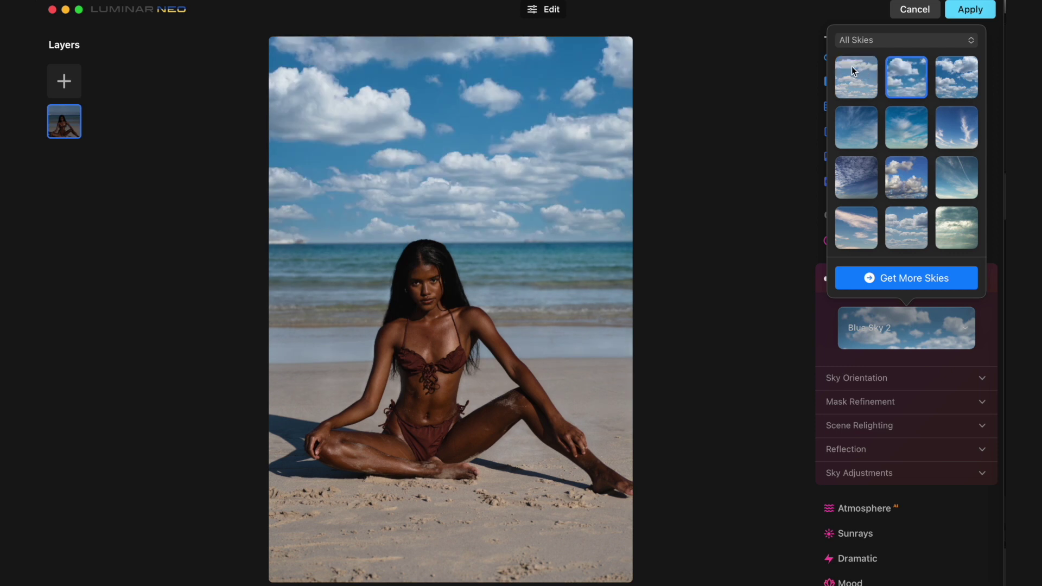
Try the Blue Sky 1, Blue Sky 2, Blue Sky 3, Blue Sky 5 and Blue Sky 6 presets on the photo
click(852, 68)
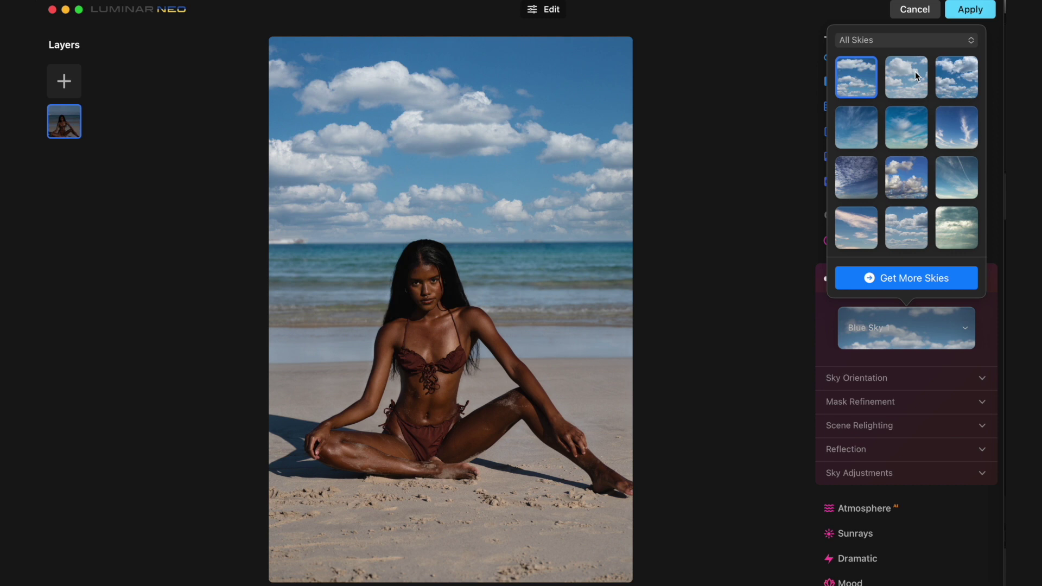
click(918, 76)
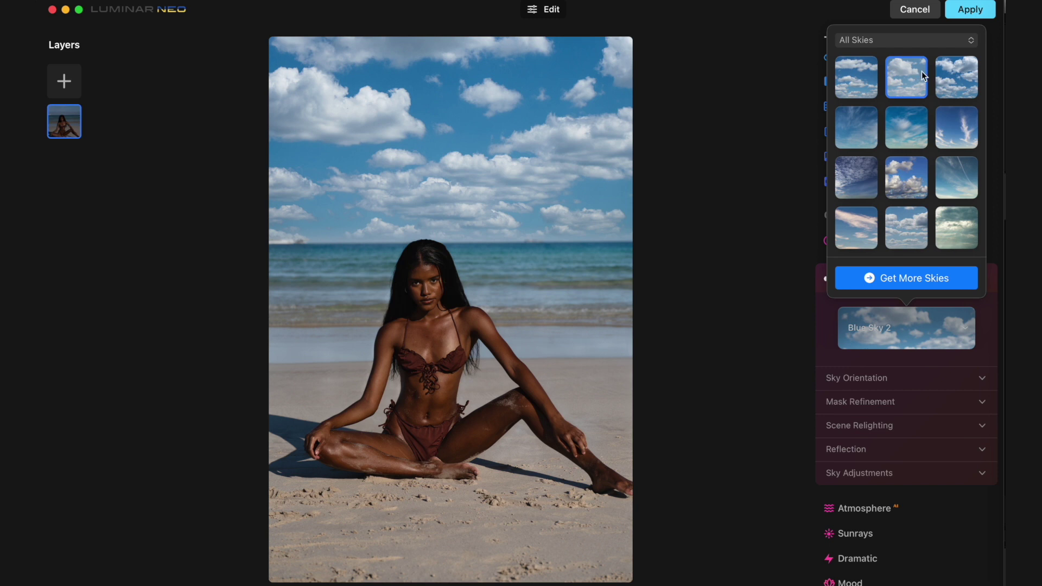
click(961, 75)
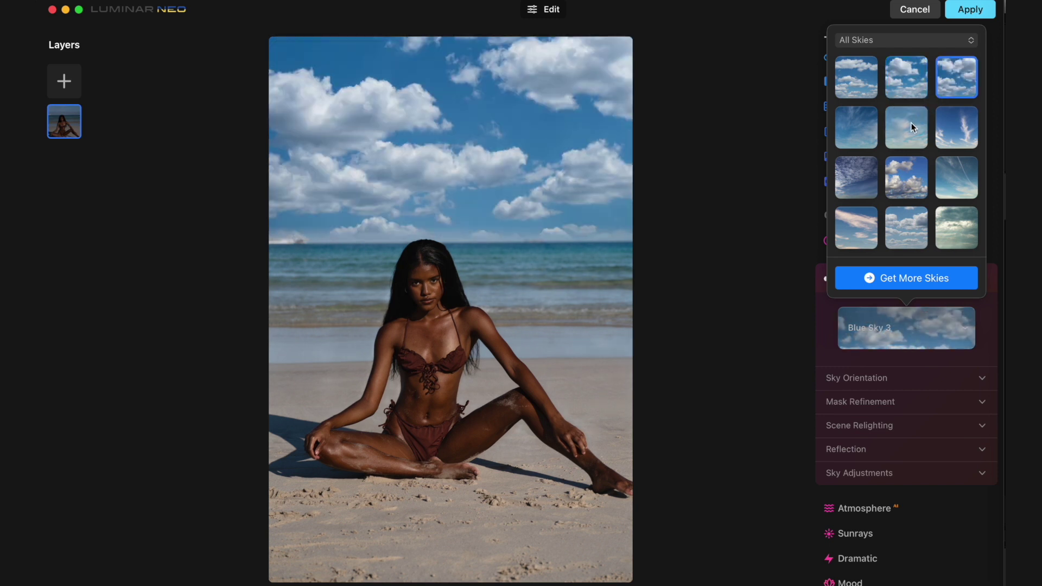
click(910, 122)
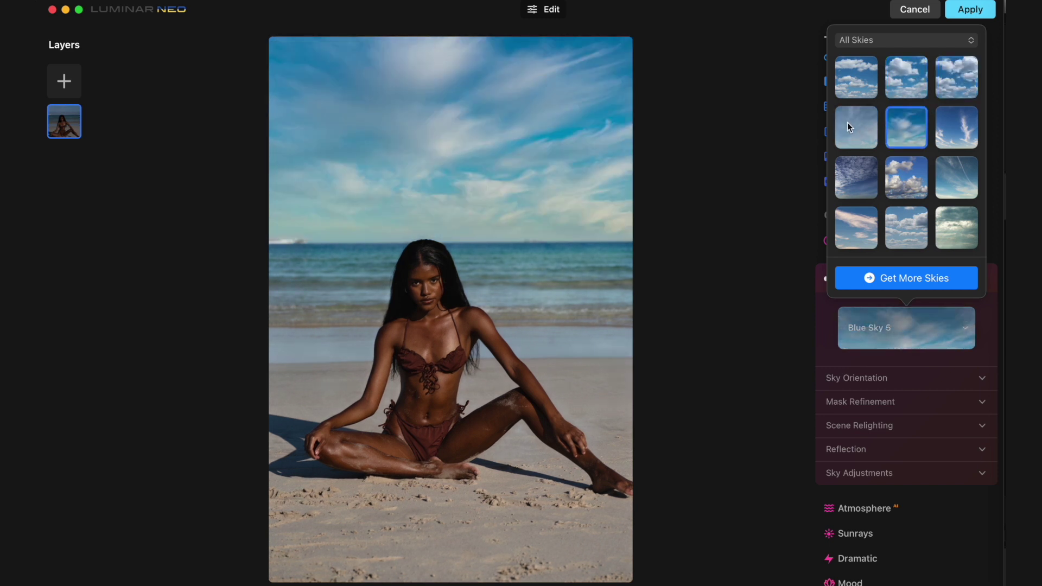
click(951, 130)
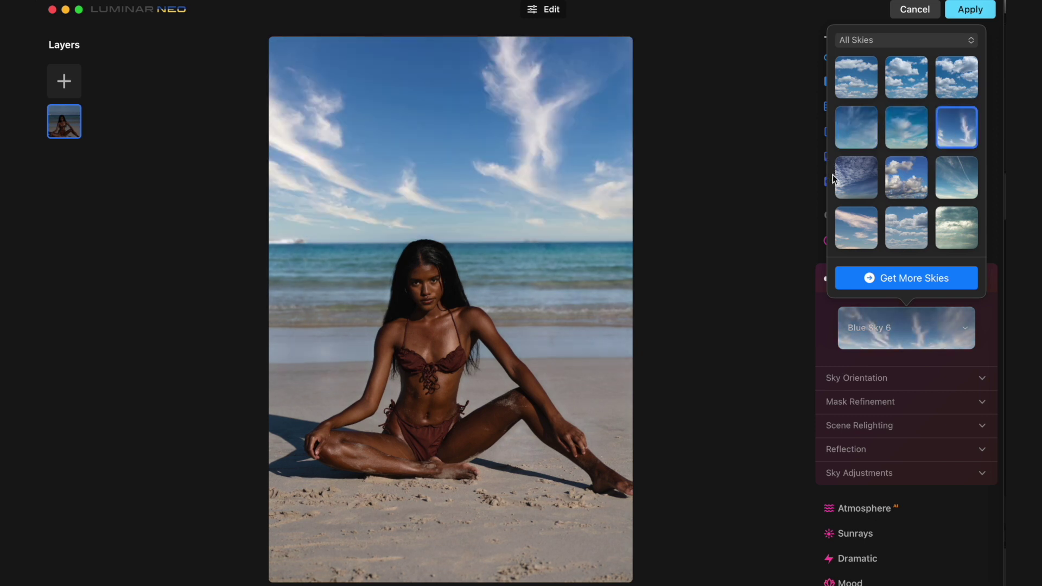
Try further sky presets, including Bright Blue Sky 1 and Bright Blue Sky 2, and return to Blue Sky 2
click(850, 181)
click(902, 177)
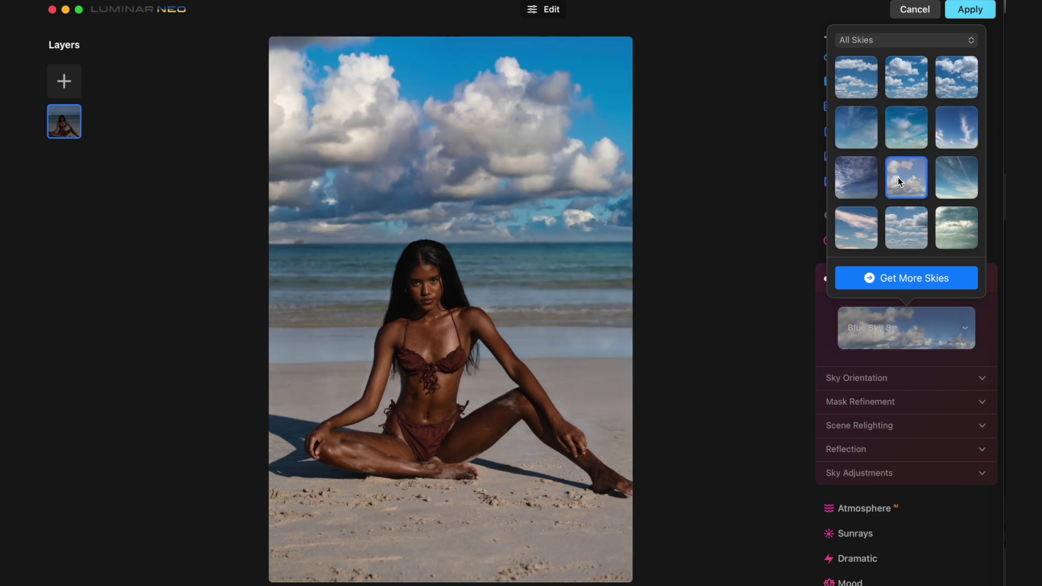
click(953, 173)
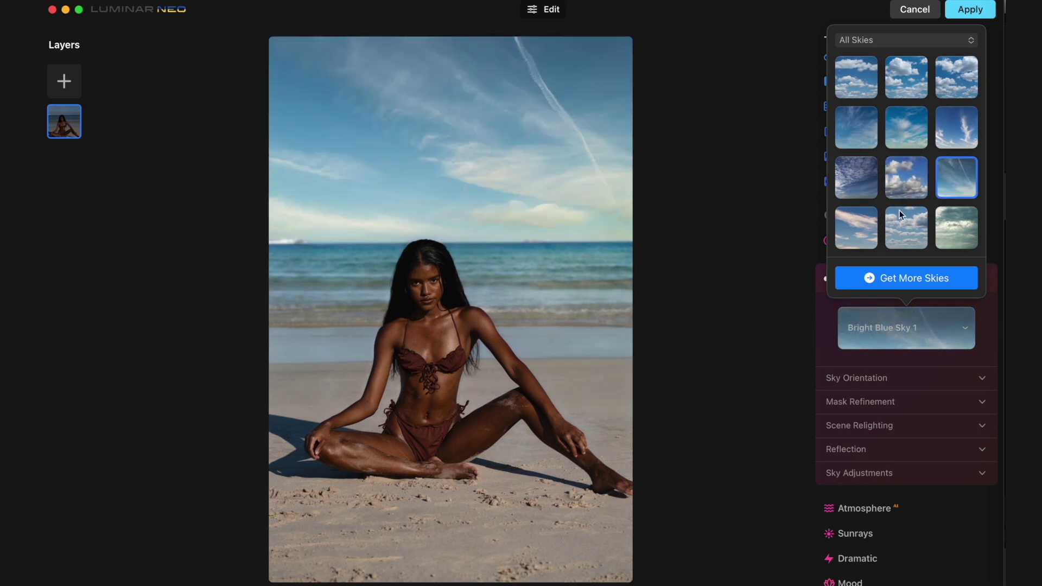
click(902, 227)
click(850, 221)
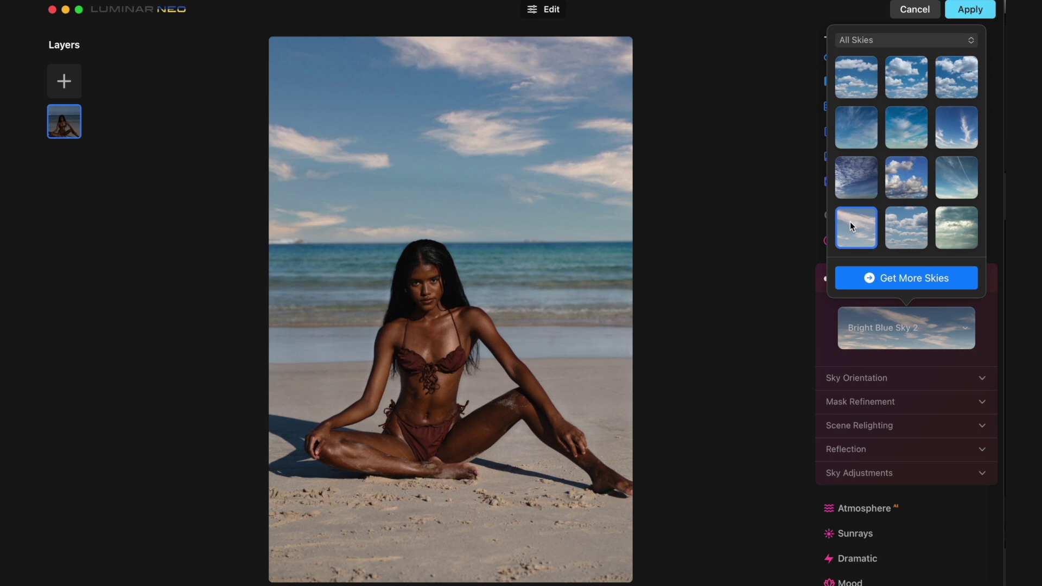
click(863, 83)
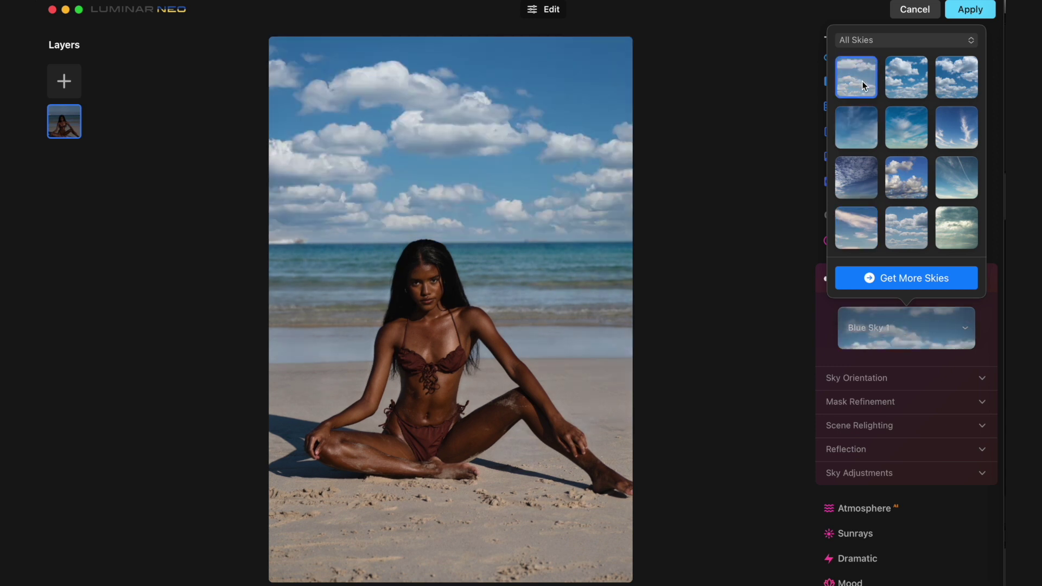
click(903, 76)
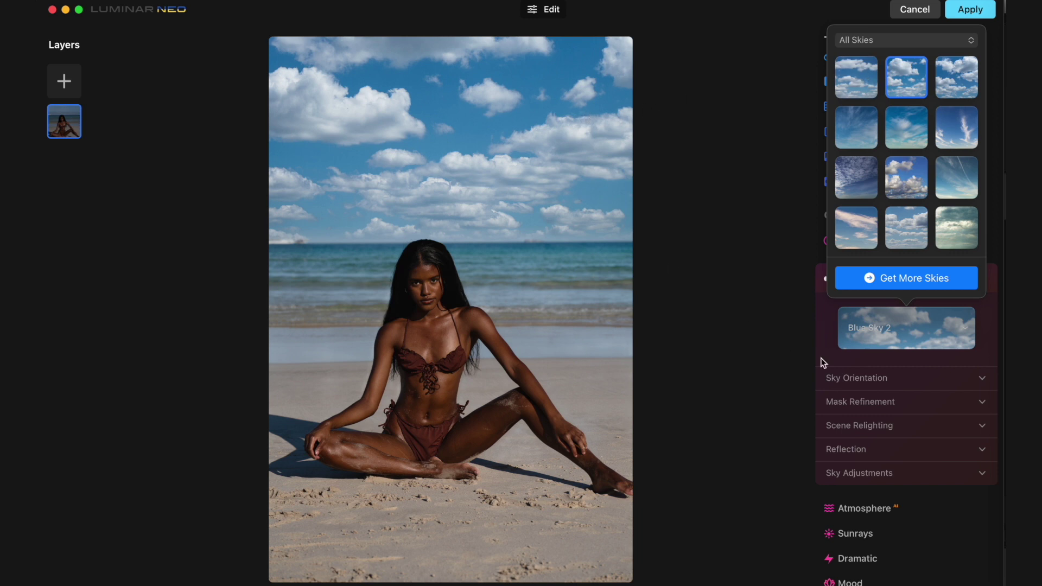
Test the sky's Horizon Position, keeping it at 0, and set Relight Strength to 48 in the Scene Relighting settings
click(894, 380)
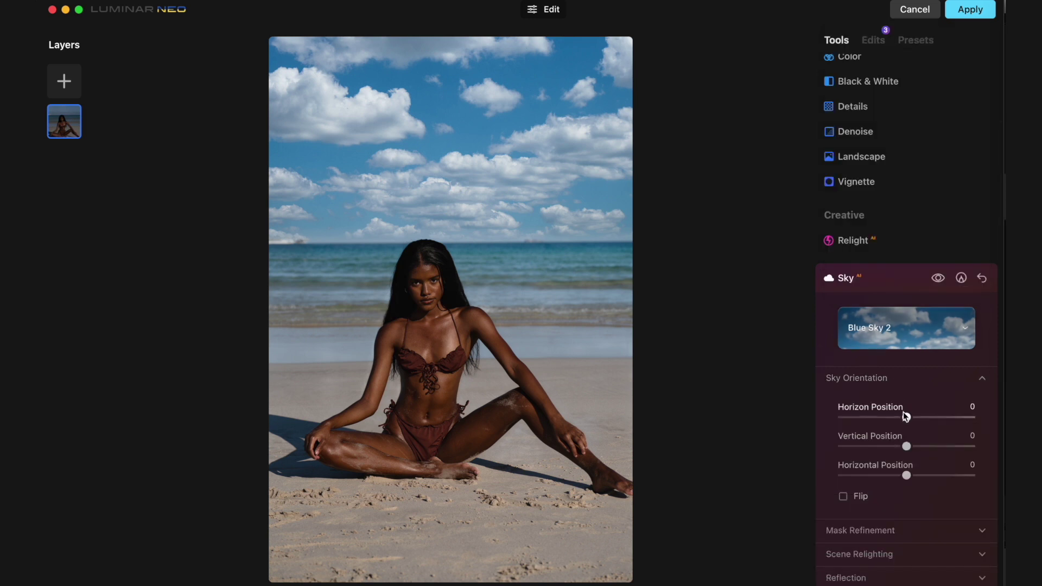
mouse_move(905, 418)
mouse_down()
mouse_move(862, 416)
mouse_move(904, 417)
mouse_up()
scroll(905, 417, down, 3)
scroll(904, 416, down, 2)
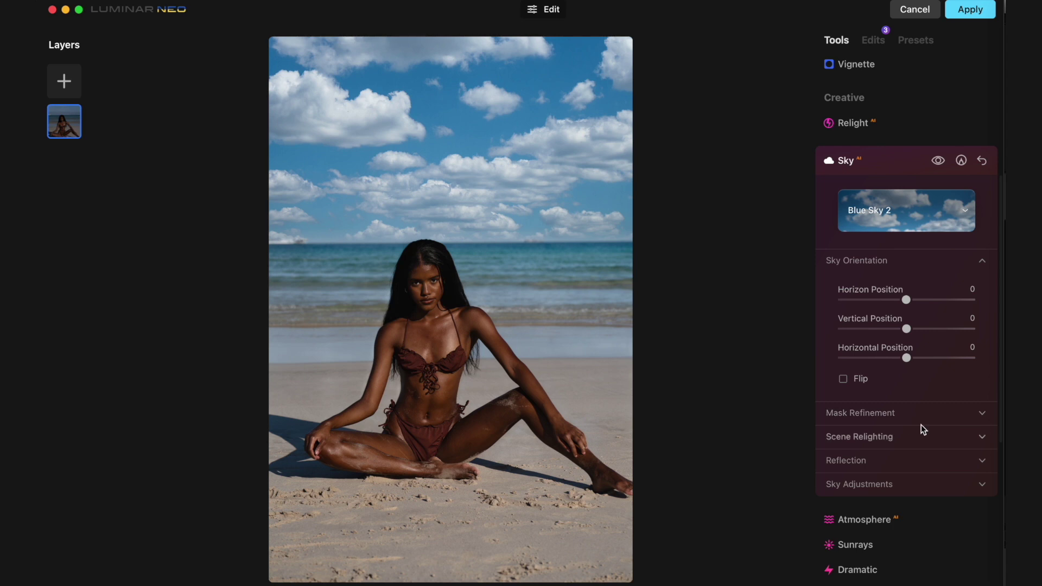
click(896, 438)
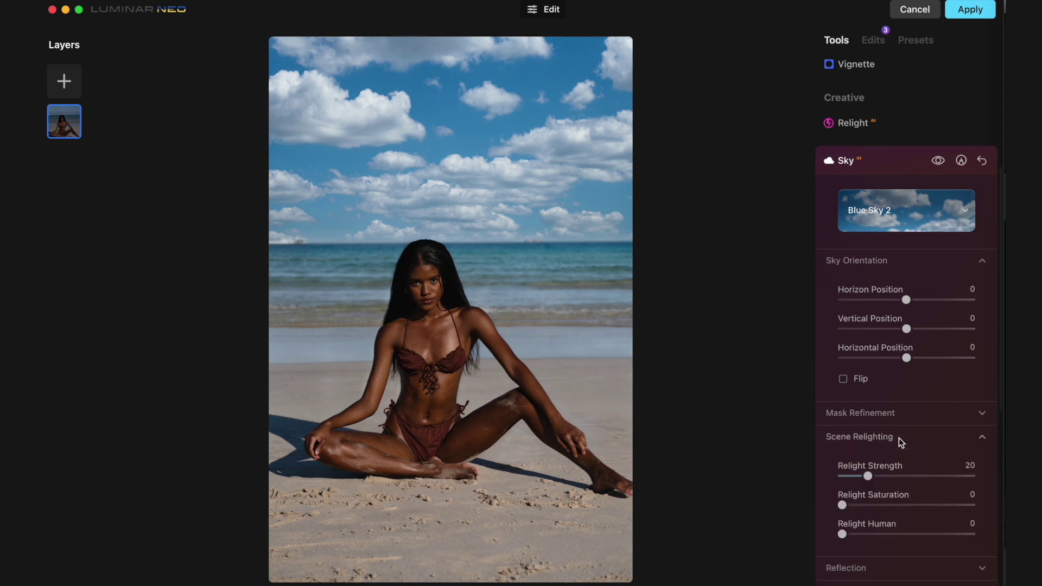
drag(842, 476, 998, 443)
drag(971, 476, 910, 457)
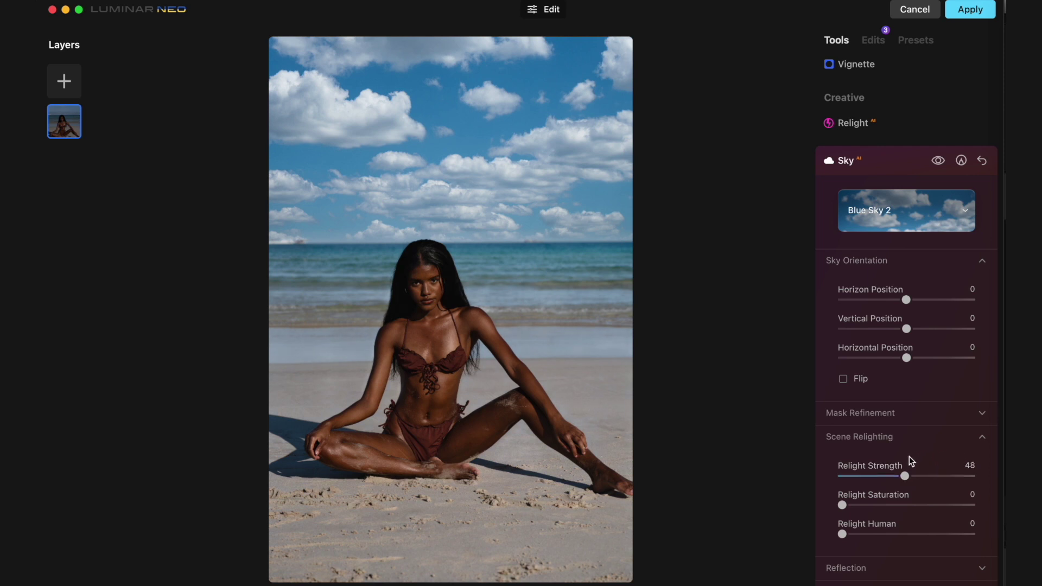
Set the sky's Reflection Amount to 16 in the Reflection settings
scroll(909, 457, down, 3)
click(871, 459)
drag(869, 514, 859, 495)
Set Defocus to 14 in the Sky Adjustments and test the Grain setting, keeping it at 0
scroll(860, 491, down, 3)
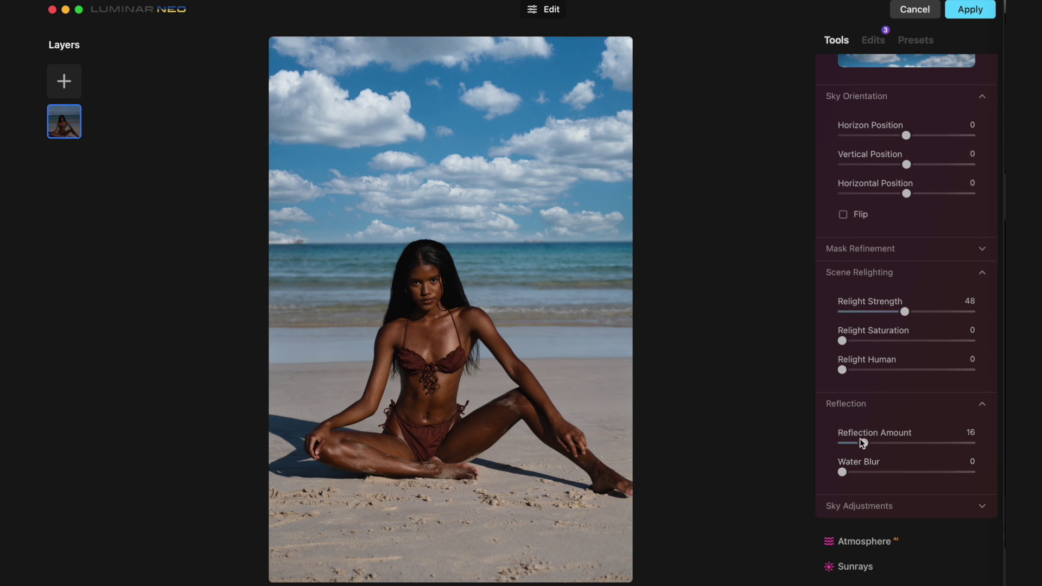
scroll(864, 406, down, 2)
click(877, 461)
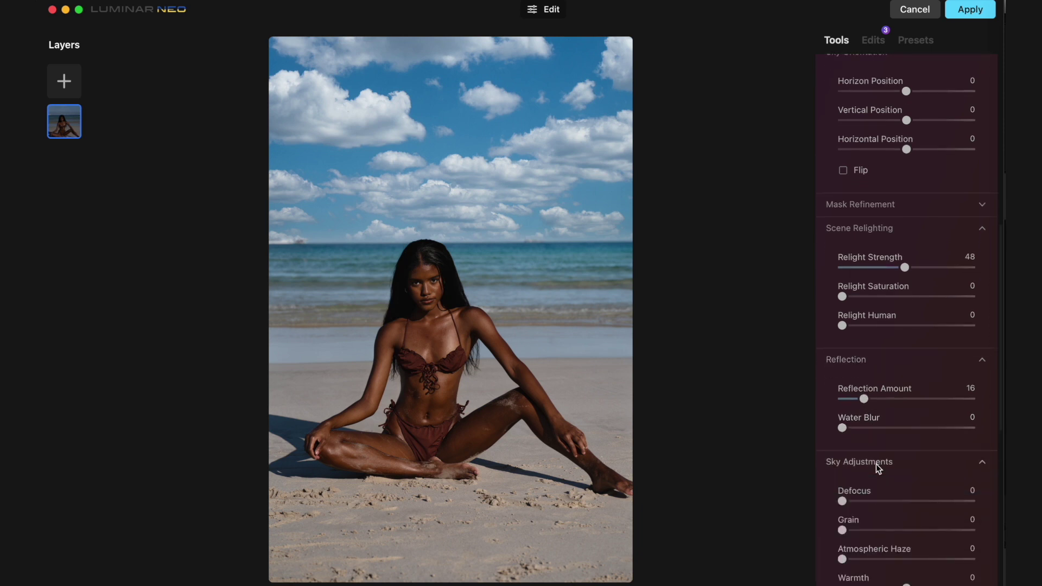
scroll(876, 464, down, 4)
drag(842, 416, 868, 408)
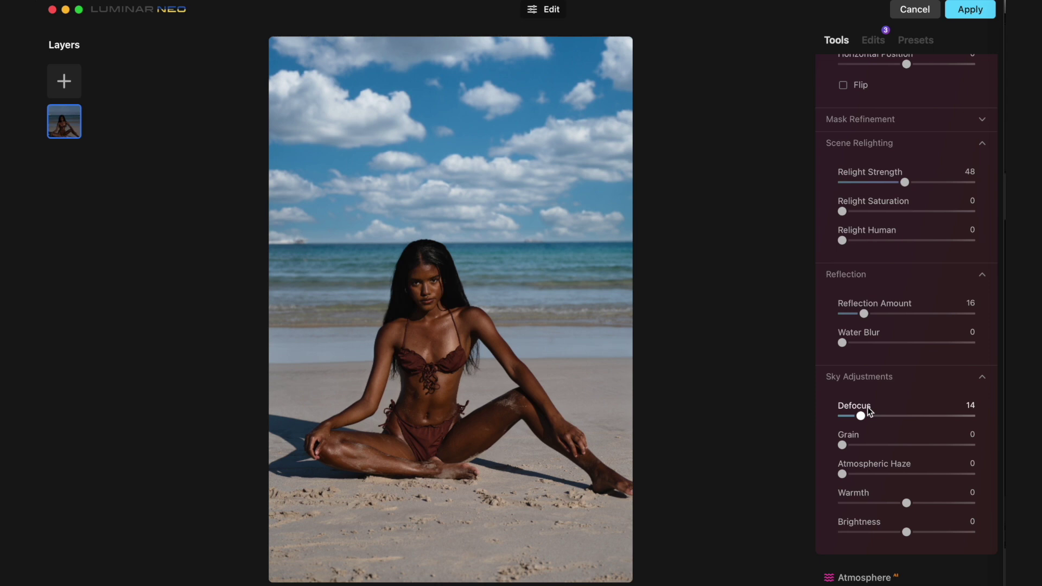
scroll(885, 472, down, 2)
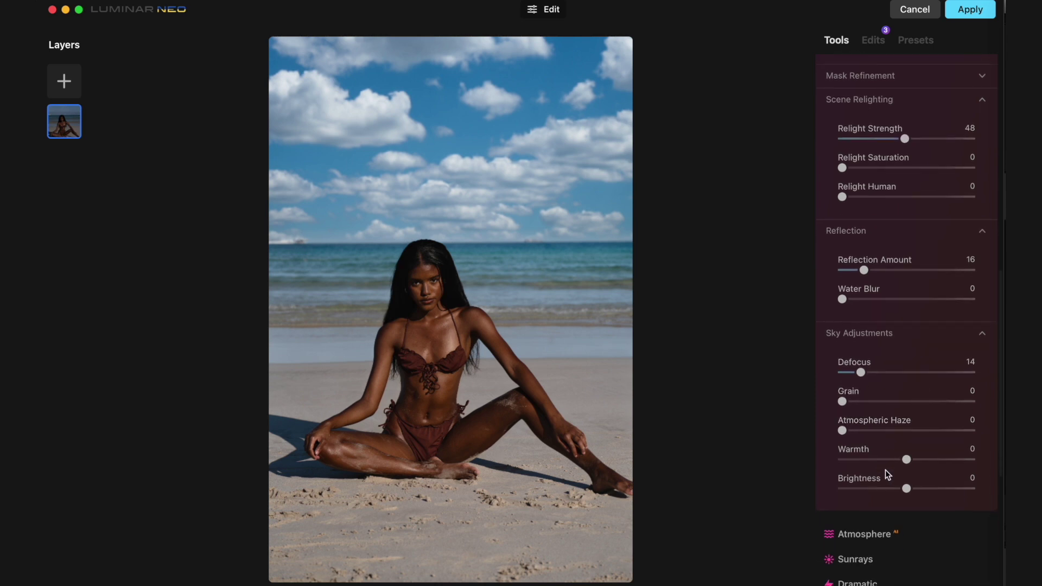
drag(851, 402, 826, 400)
scroll(885, 385, down, 1)
scroll(884, 385, down, 5)
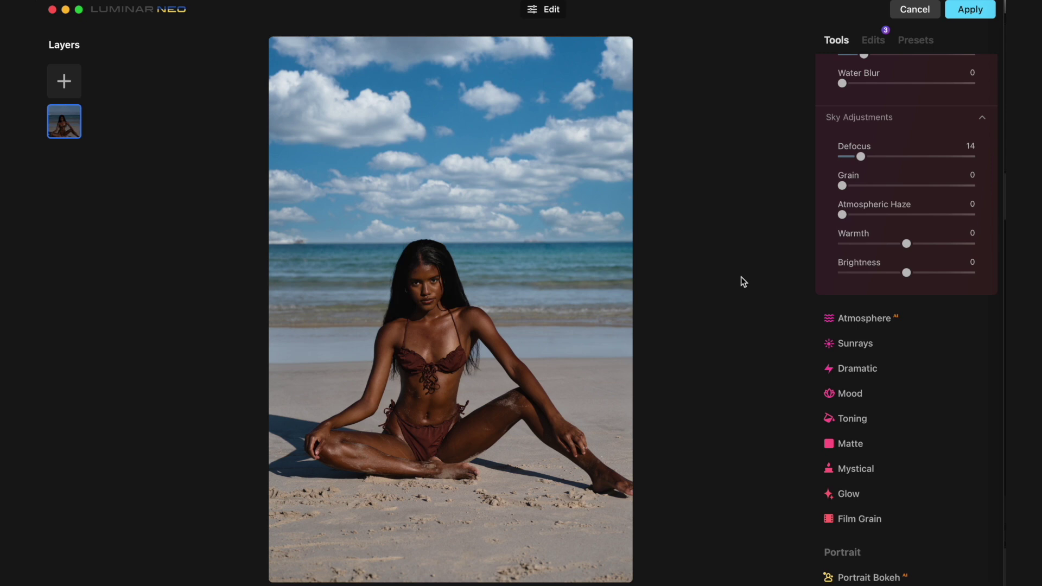
Compare the edited portrait with the original several times, finishing on the edited view
key(backslash)
key(backslash)
key(backslash)
key(backslash)
key(backslash)
key(backslash)
key(backslash)
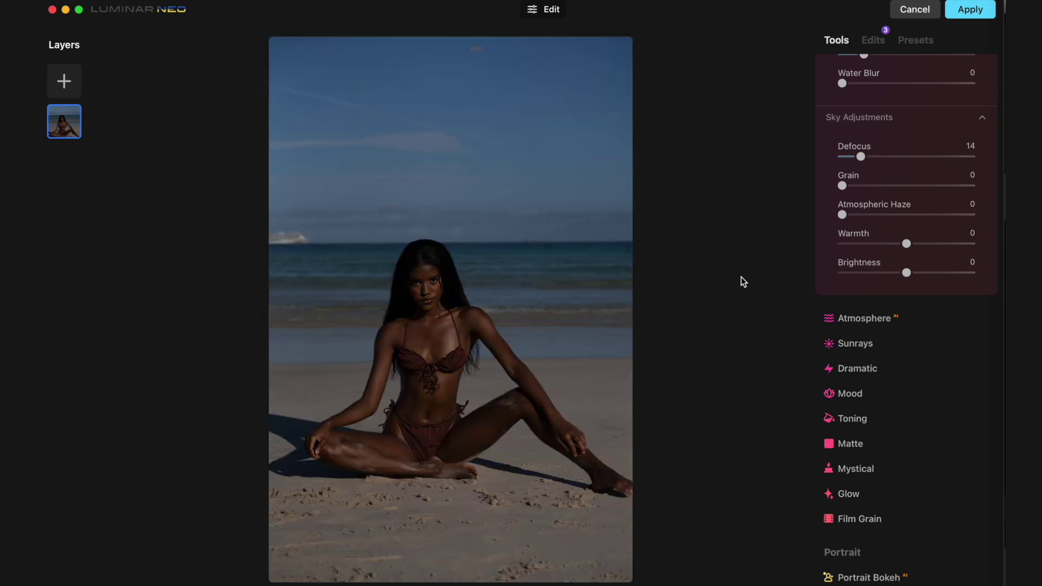
key(backslash)
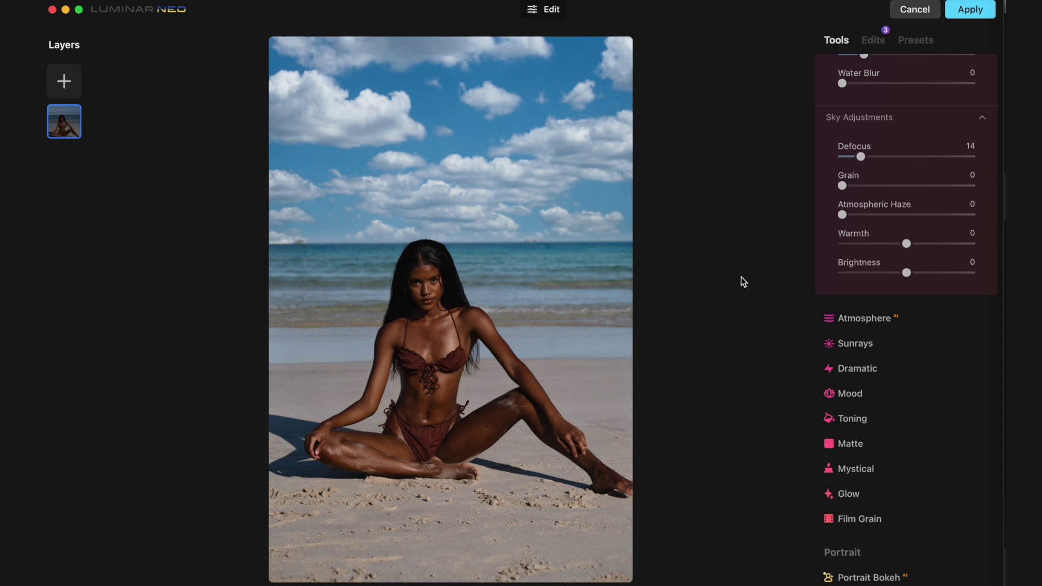
key(backslash)
key(backslash)
scroll(817, 321, down, 3)
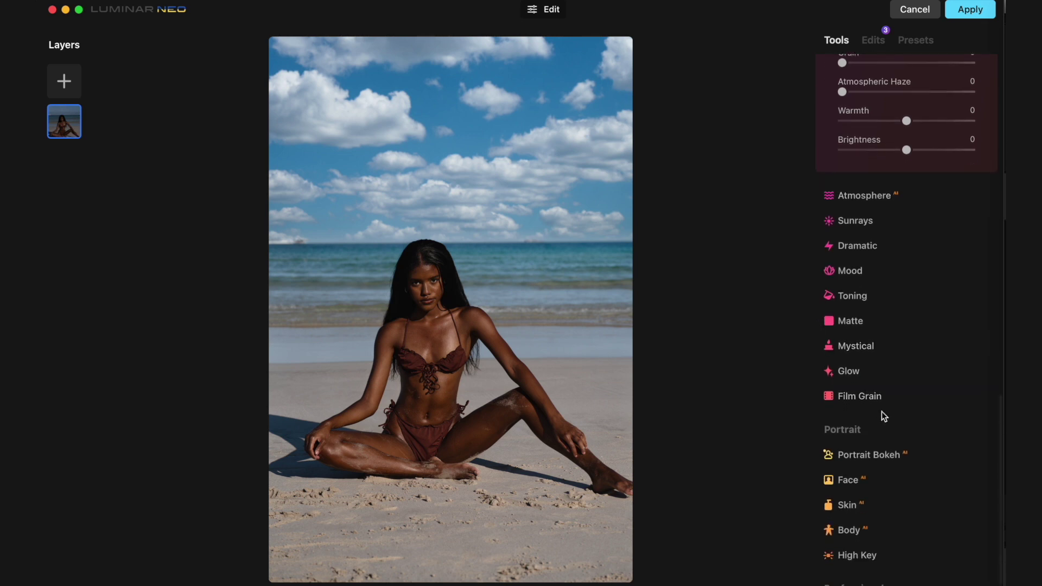
scroll(882, 411, down, 2)
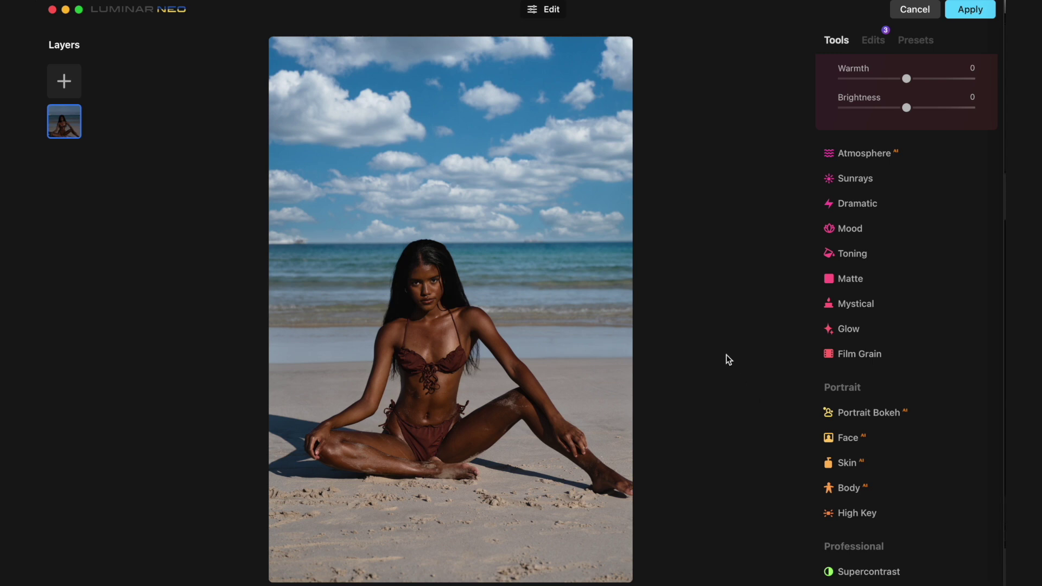
scroll(882, 428, down, 1)
scroll(882, 430, up, 5)
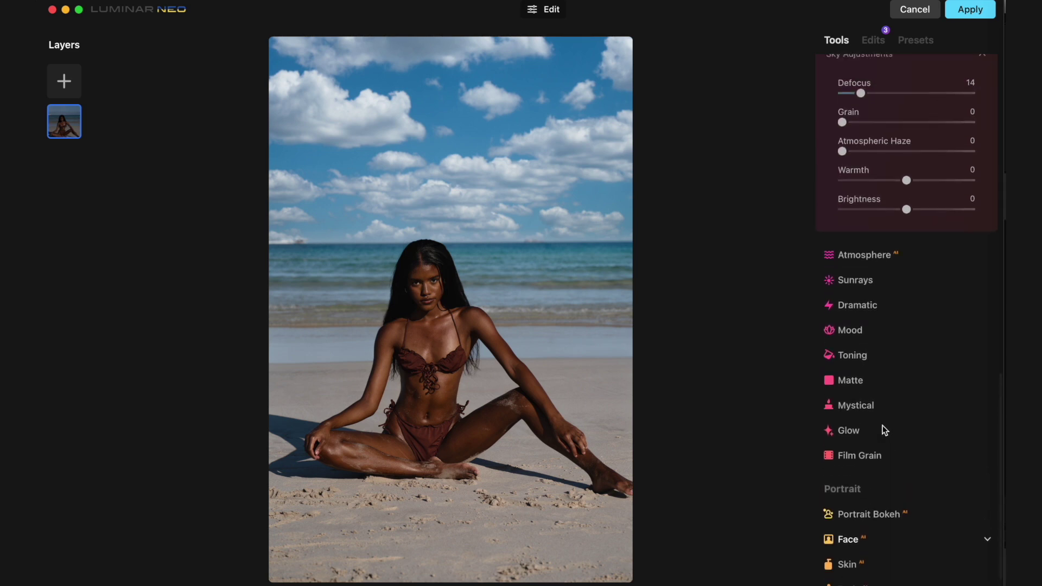
scroll(884, 430, up, 1)
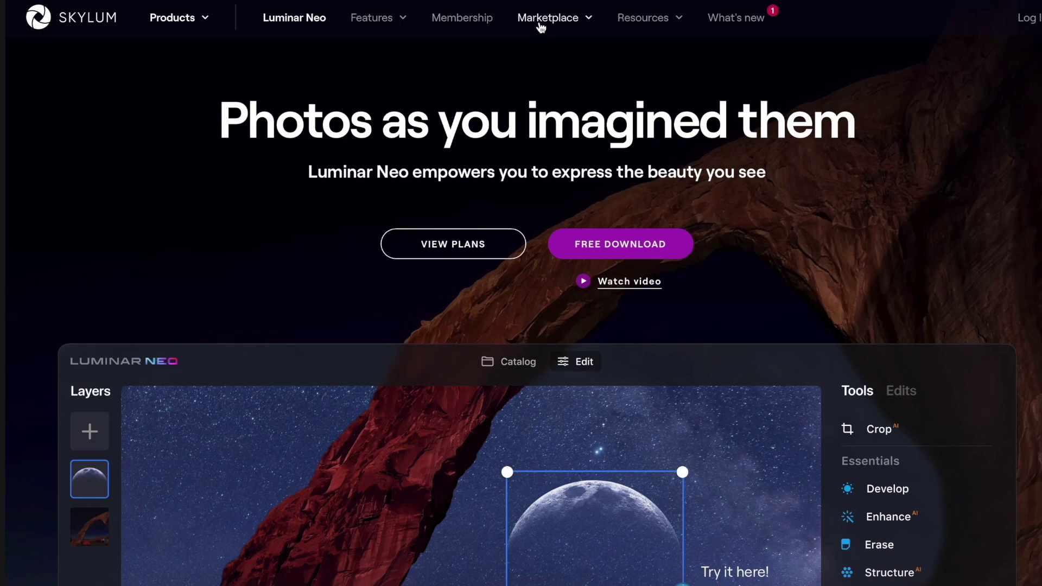
On the Skylum website, open the Skies category of the Luminar Marketplace and browse the available sky packs
click(541, 25)
click(531, 73)
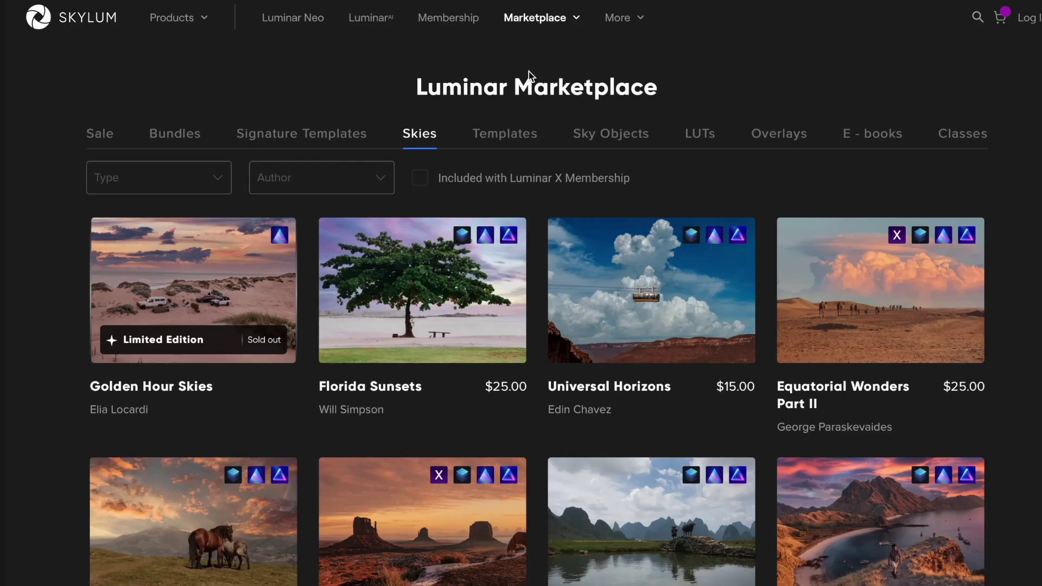
scroll(559, 262, down, 6)
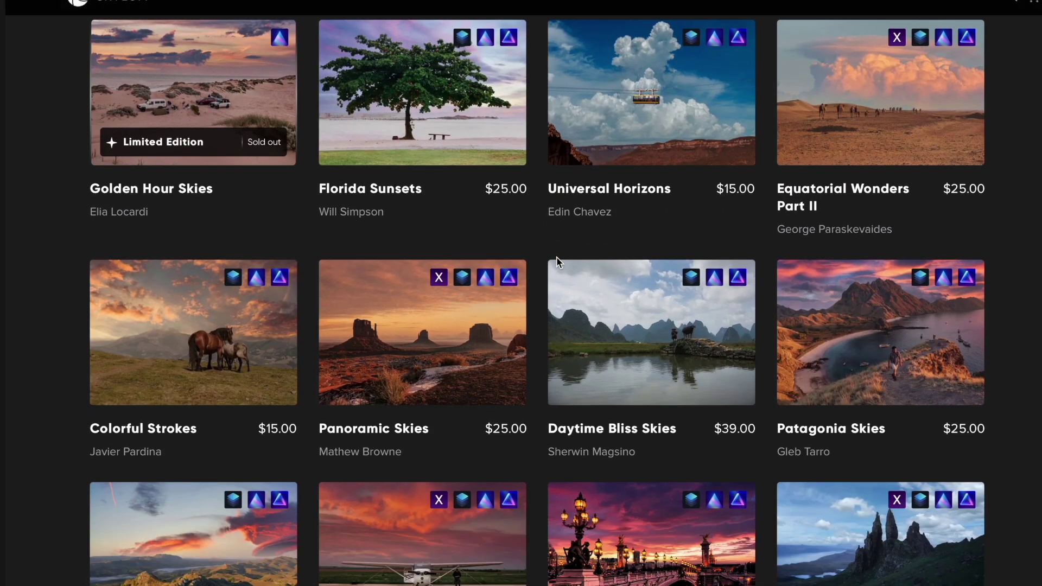
scroll(560, 262, down, 6)
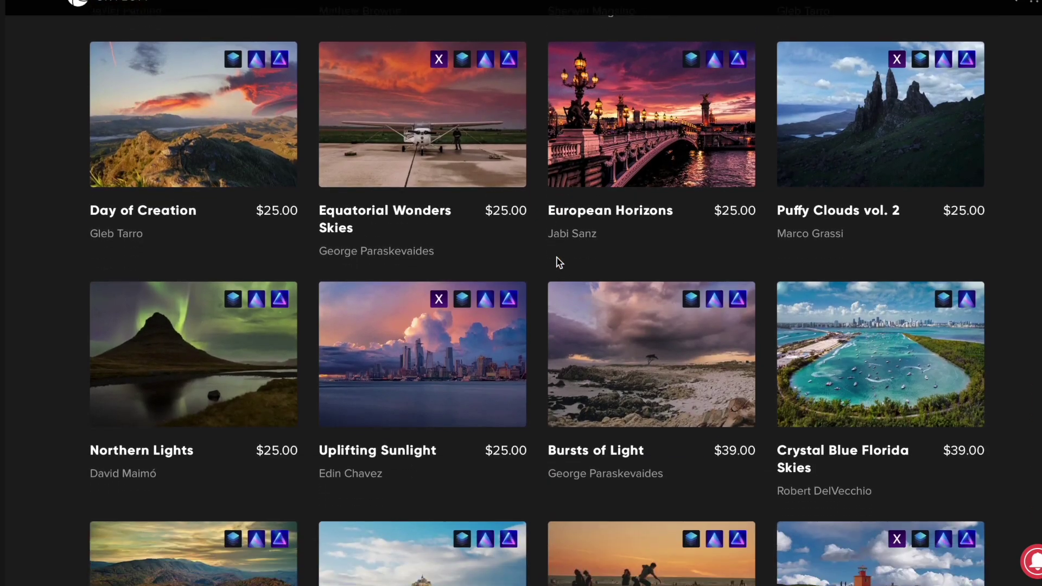
scroll(559, 262, down, 2)
scroll(559, 262, up, 15)
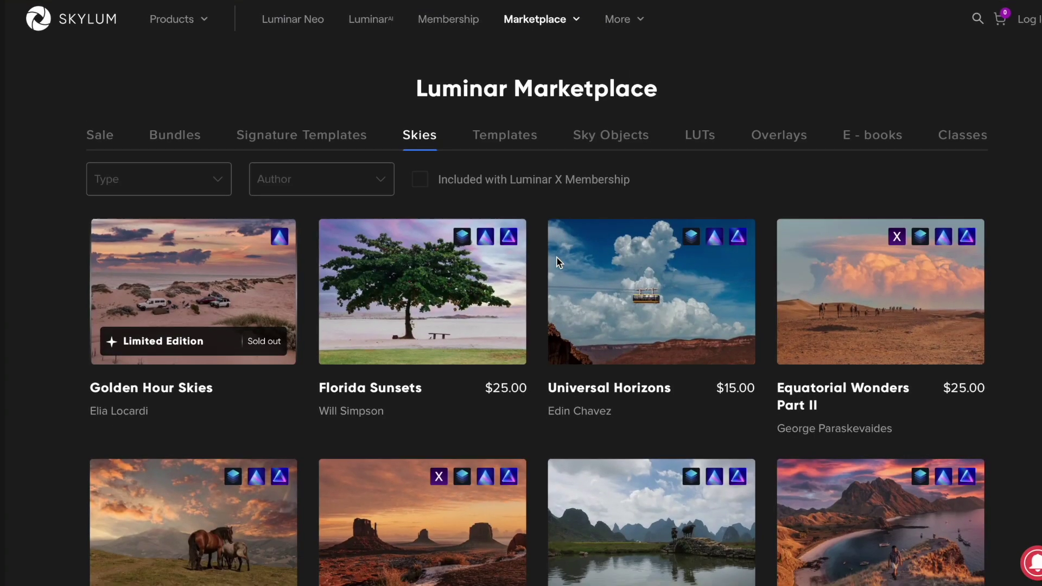
Switch the Luminar Marketplace to the Templates category and browse the available template collections
click(497, 138)
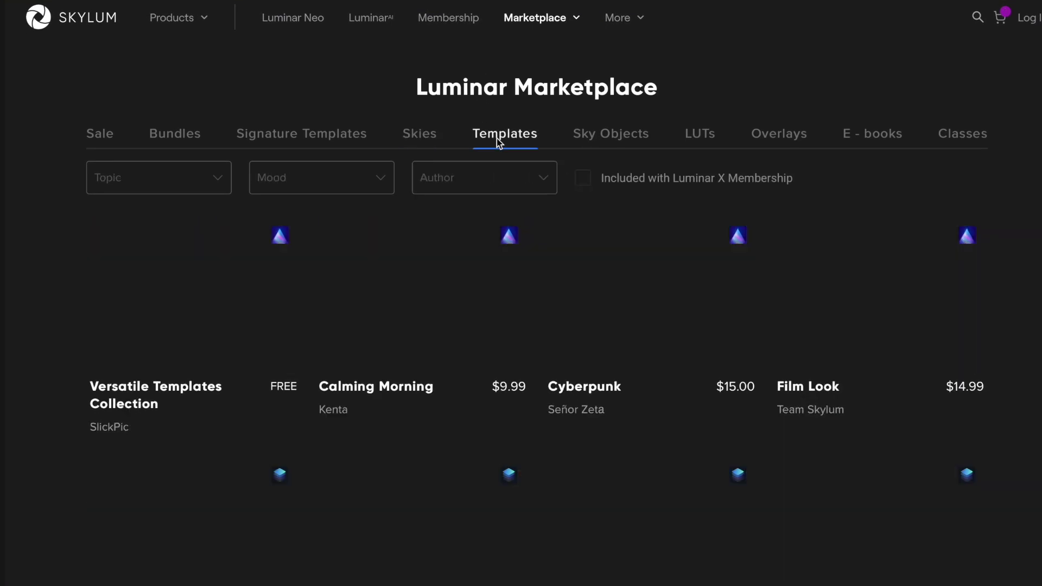
scroll(562, 412, down, 5)
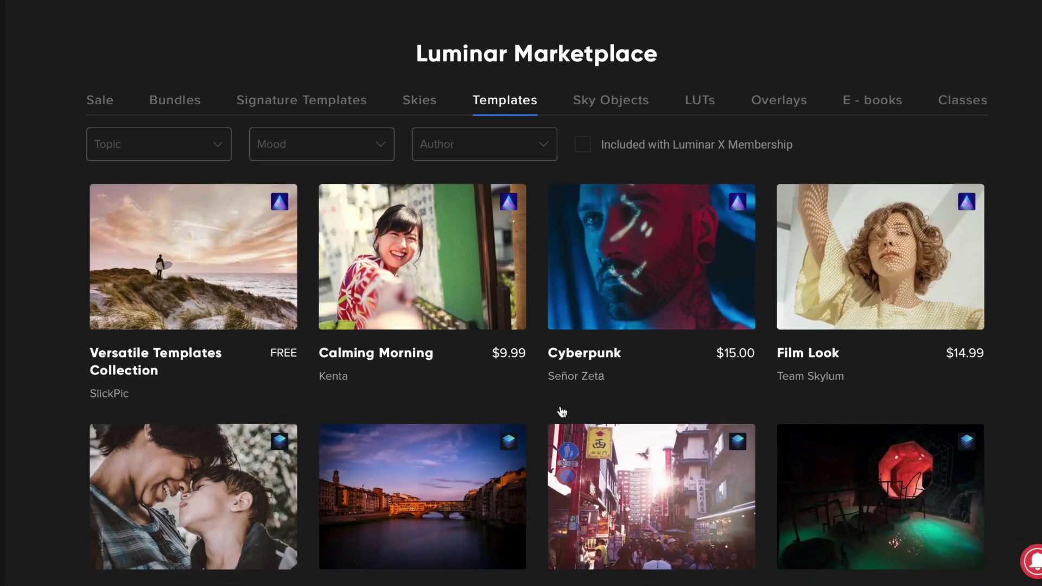
scroll(562, 413, down, 4)
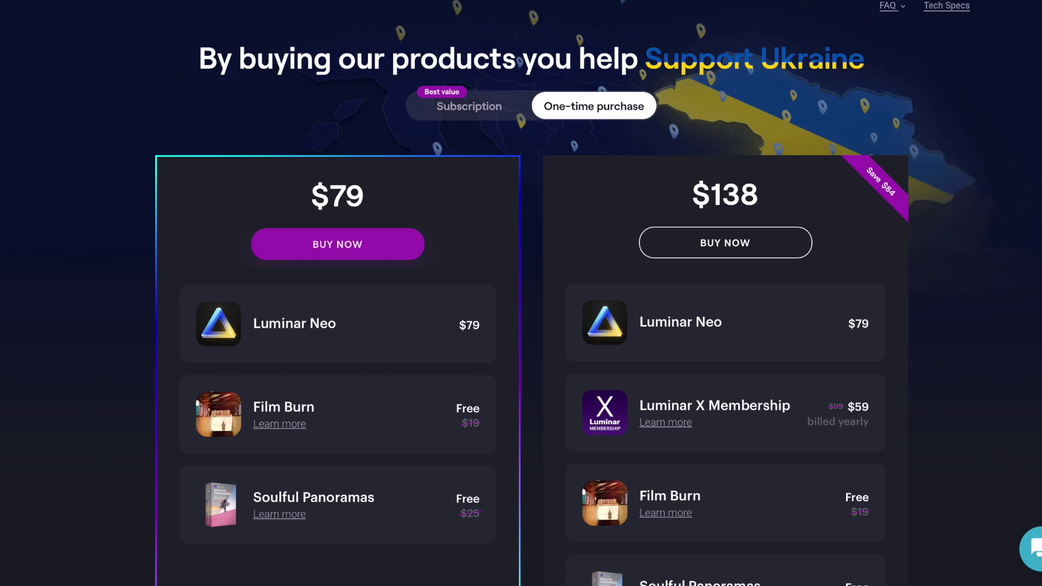
Compare Luminar Neo's Subscription and One-time purchase pricing, and look through its product page as far as the Sky AI feature
click(450, 113)
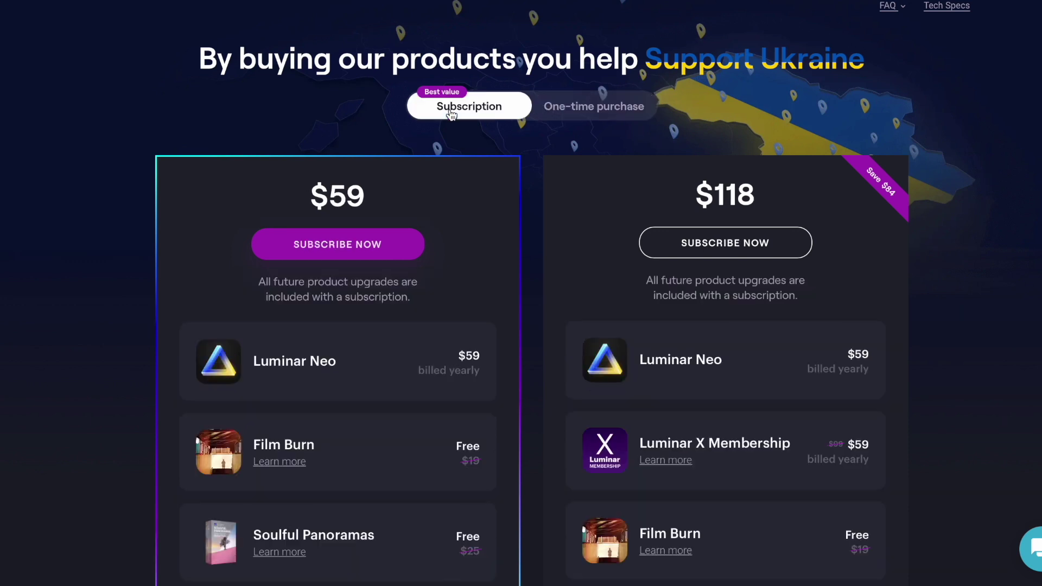
click(592, 111)
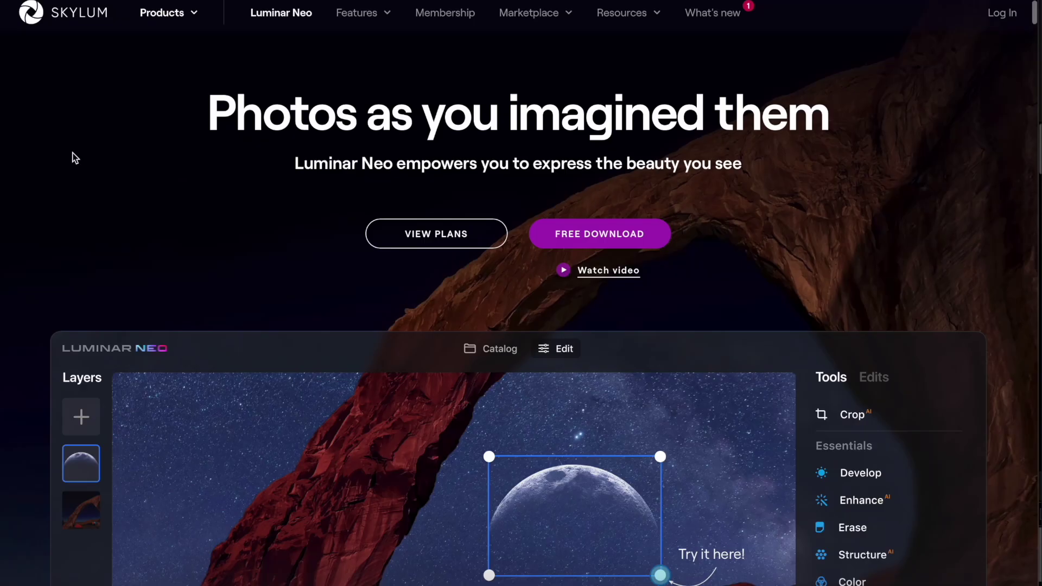
scroll(75, 158, down, 10)
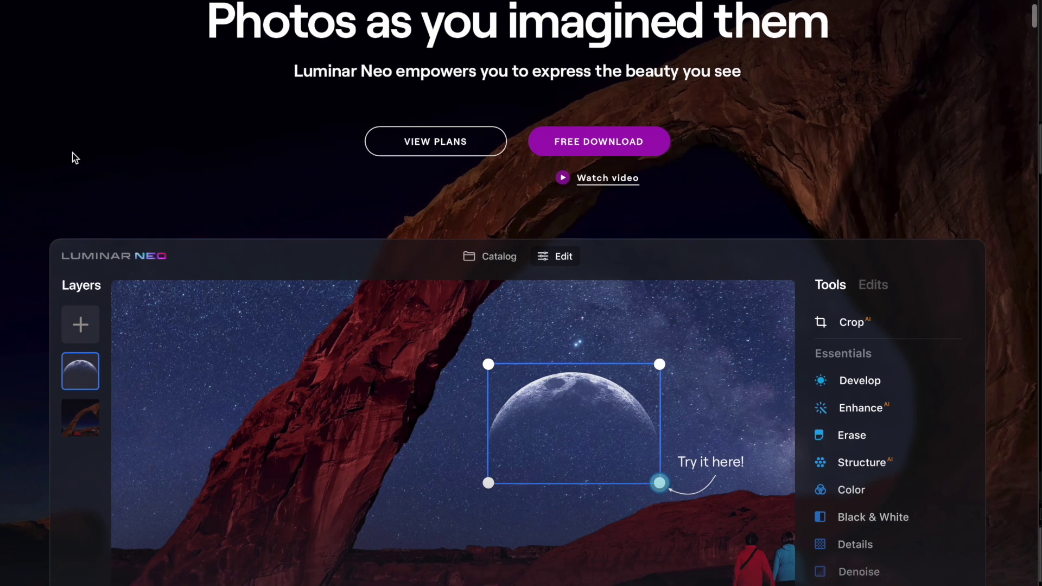
scroll(75, 157, down, 3)
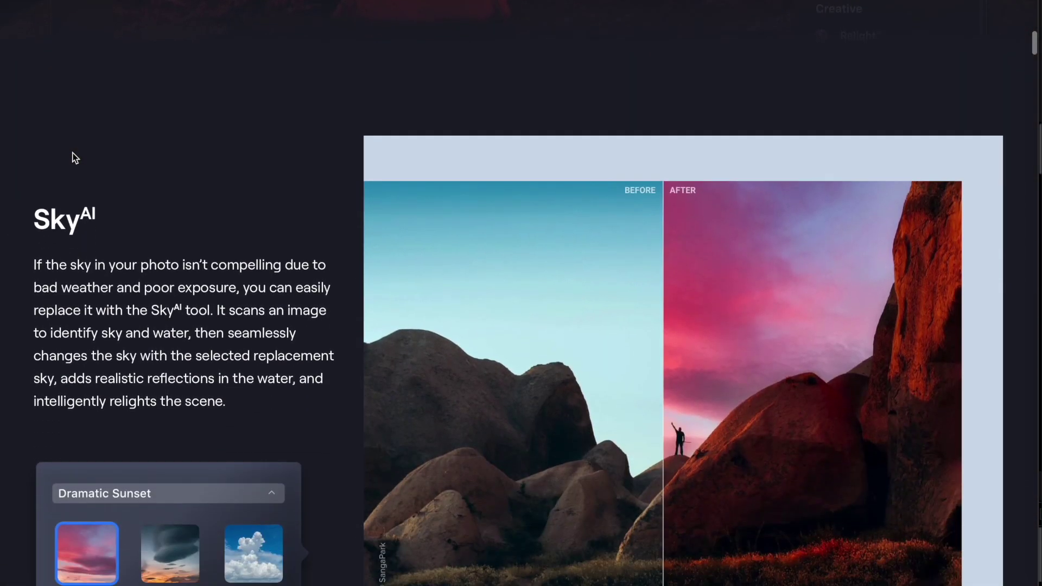